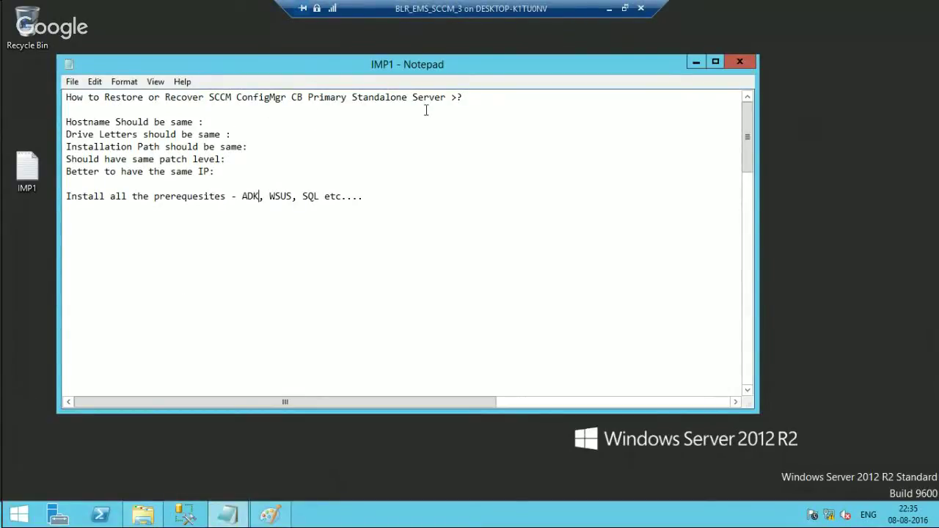
Highlight the restore guide title and the same-hostname, drive-letter and installation-path requirements in Notepad
mouse_move(463, 96)
mouse_down()
mouse_move(42, 100)
mouse_move(53, 98)
mouse_up()
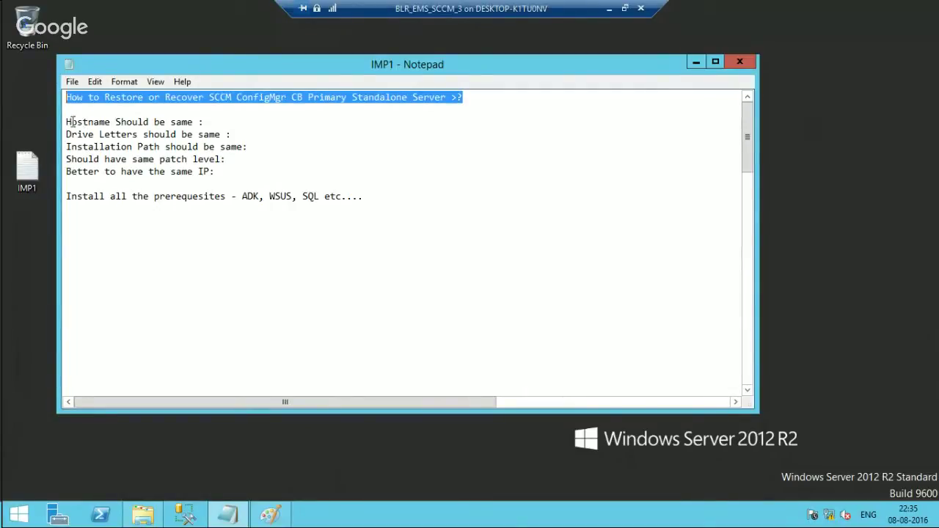
drag(66, 122, 200, 121)
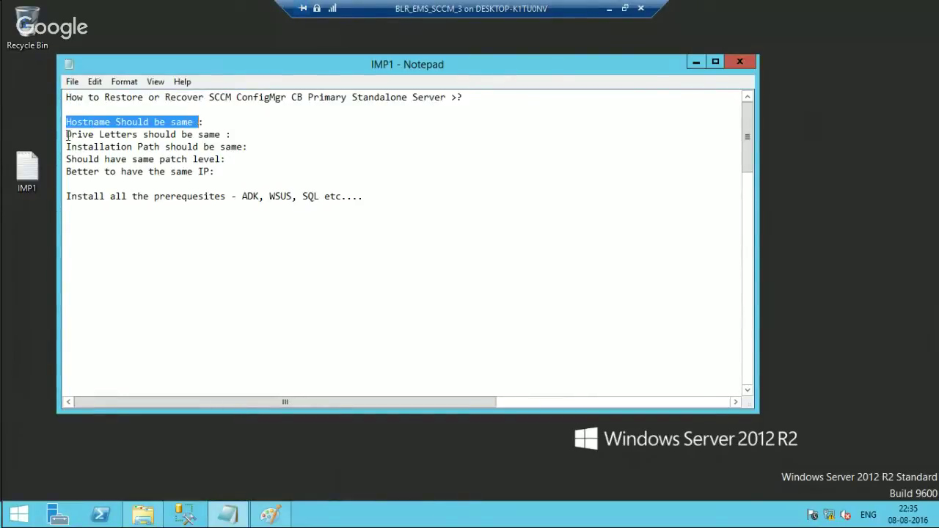
drag(67, 136, 225, 141)
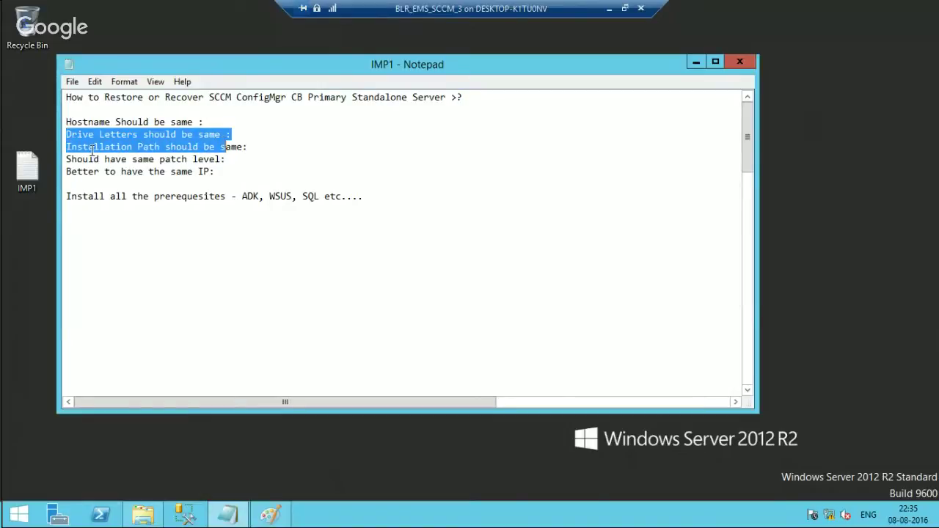
click(67, 149)
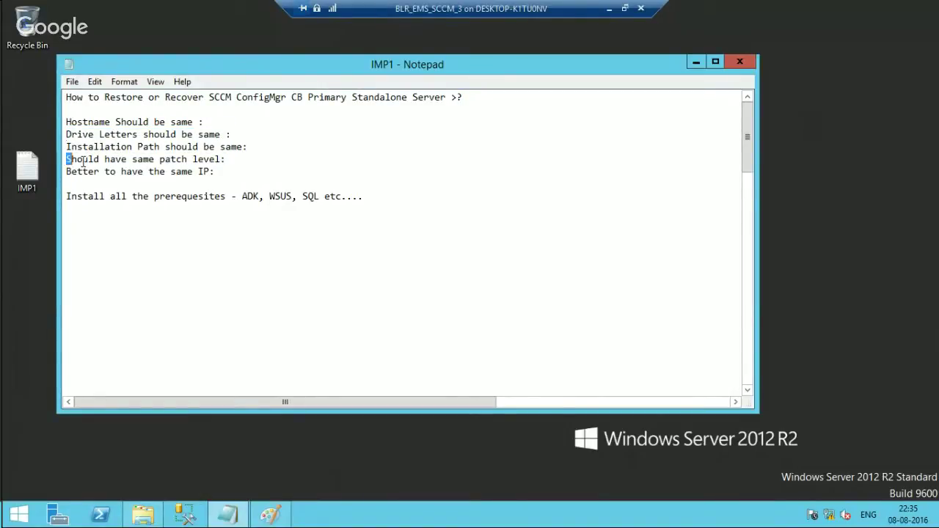
Highlight the same-patch-level, same-IP and install-prerequisites lines, then bring up the recovery options table in Paint
drag(66, 159, 221, 159)
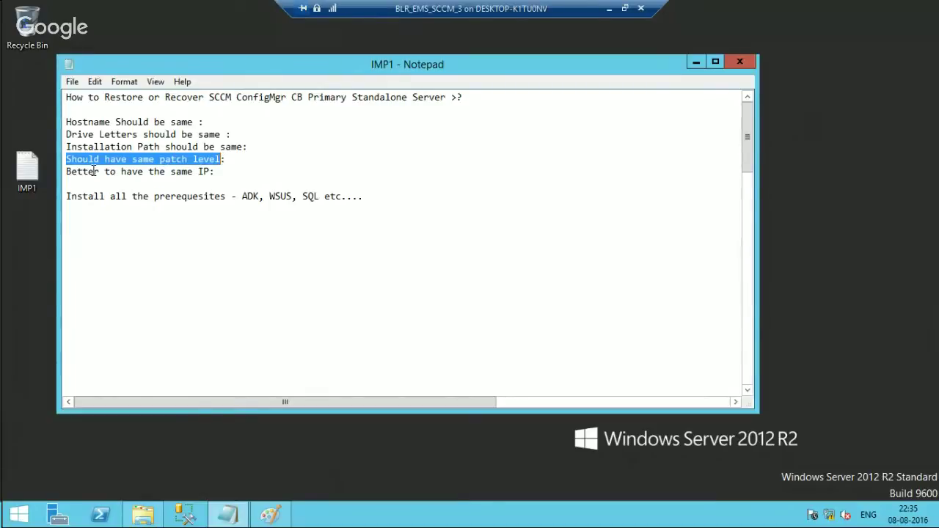
drag(66, 172, 208, 183)
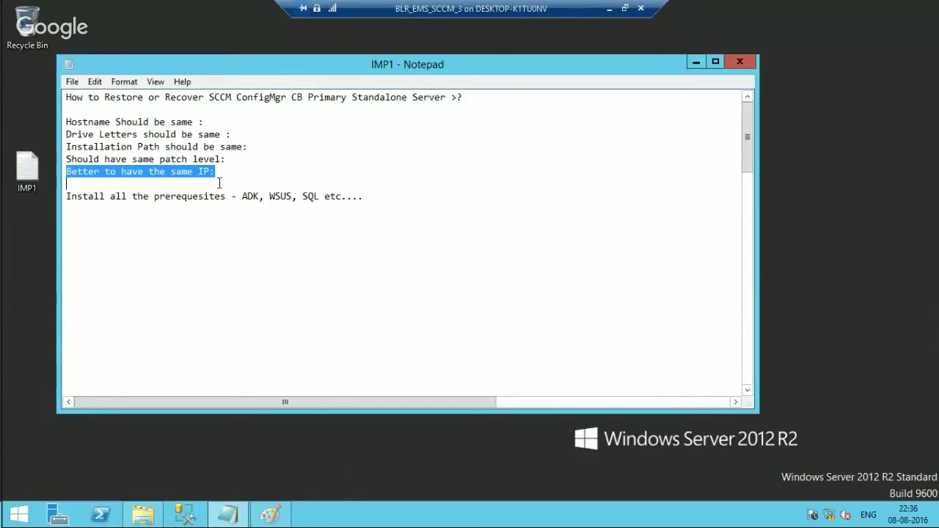
drag(66, 196, 386, 199)
click(386, 199)
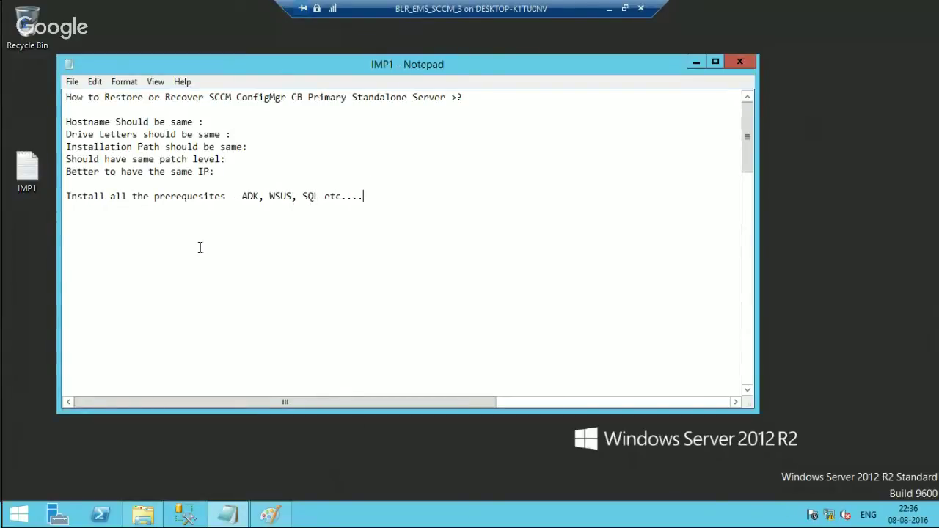
click(270, 515)
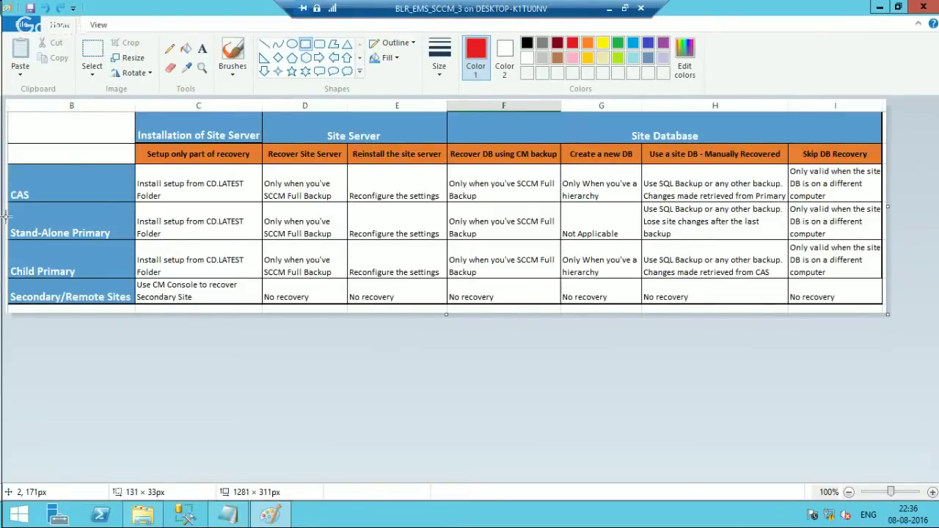
Draw red boxes around the Stand-Alone Primary label and its 'Install setup from CD.LATEST Folder' cell
drag(6, 214, 135, 250)
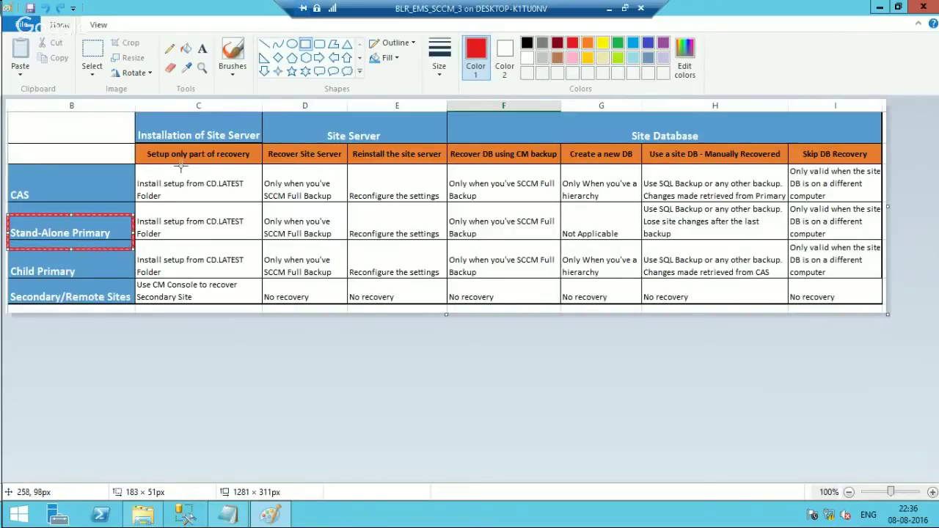
click(137, 211)
drag(136, 210, 255, 243)
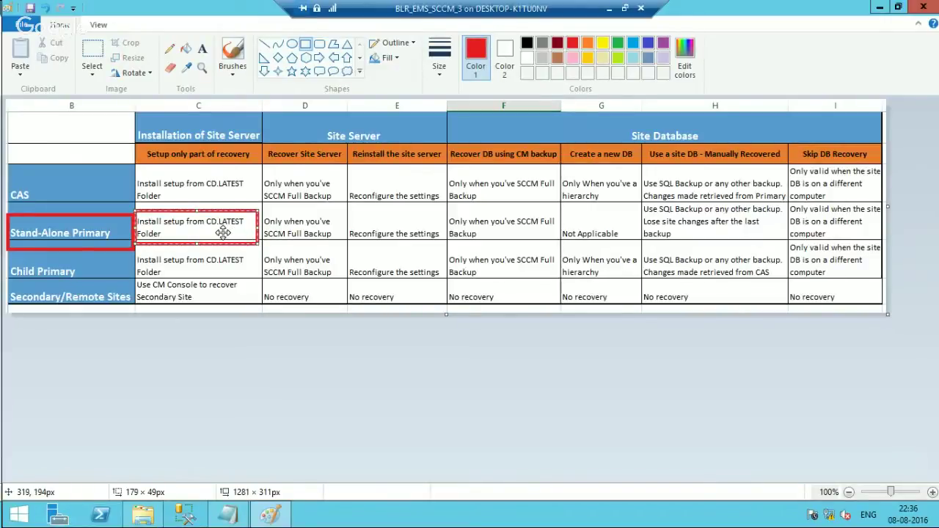
mouse_move(143, 514)
click(136, 481)
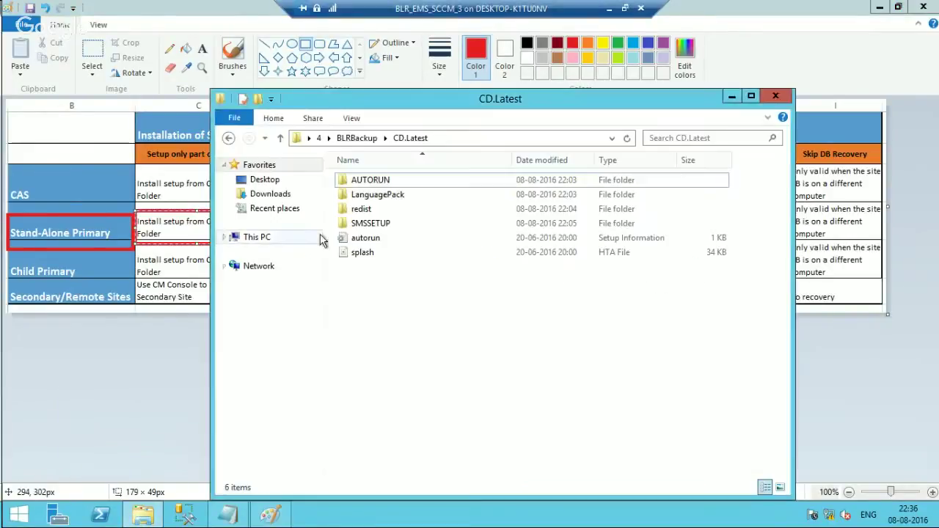
click(356, 138)
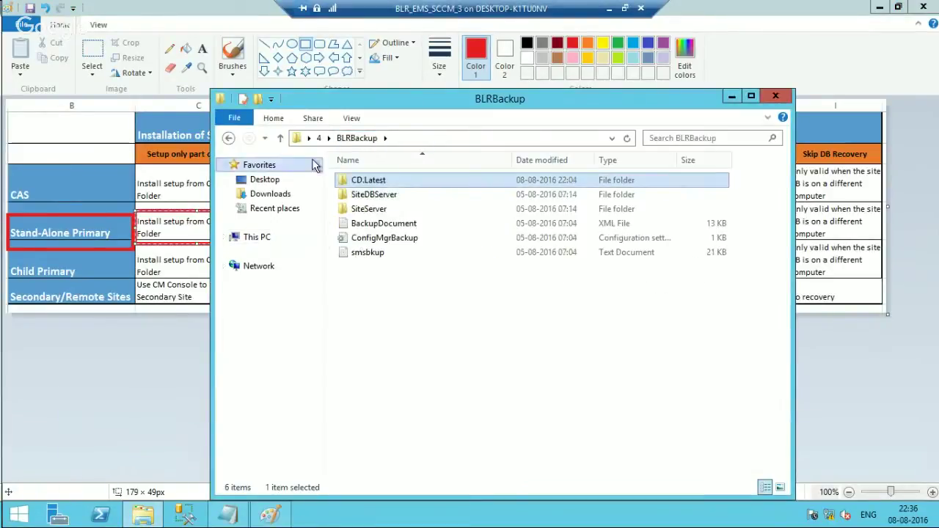
click(318, 139)
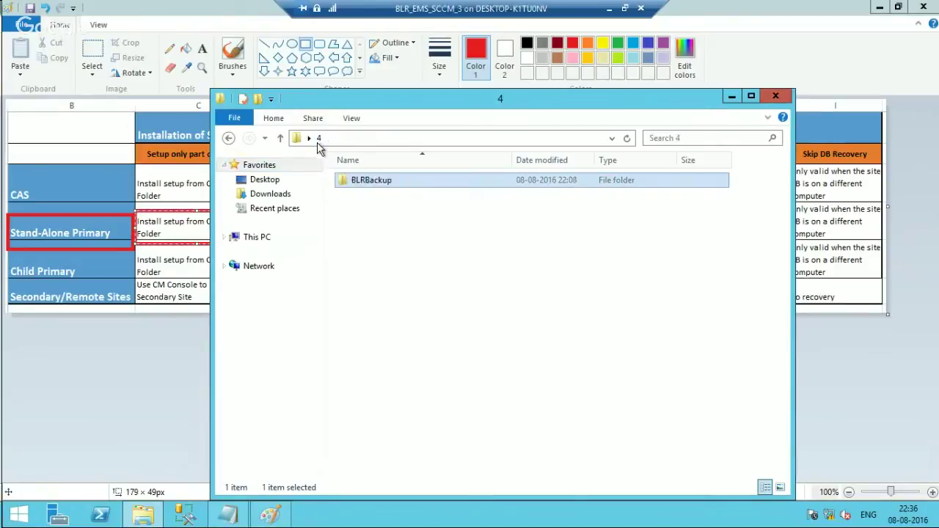
double_click(378, 180)
double_click(375, 181)
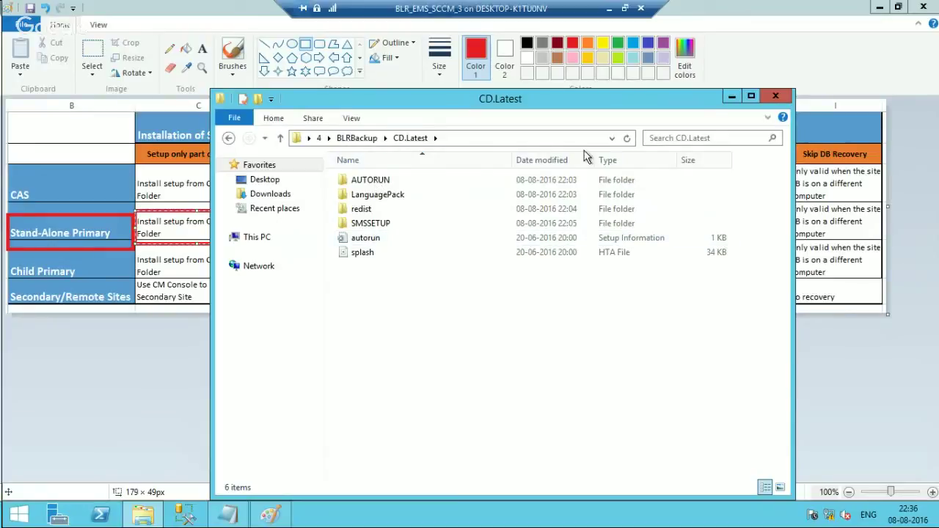
double_click(356, 213)
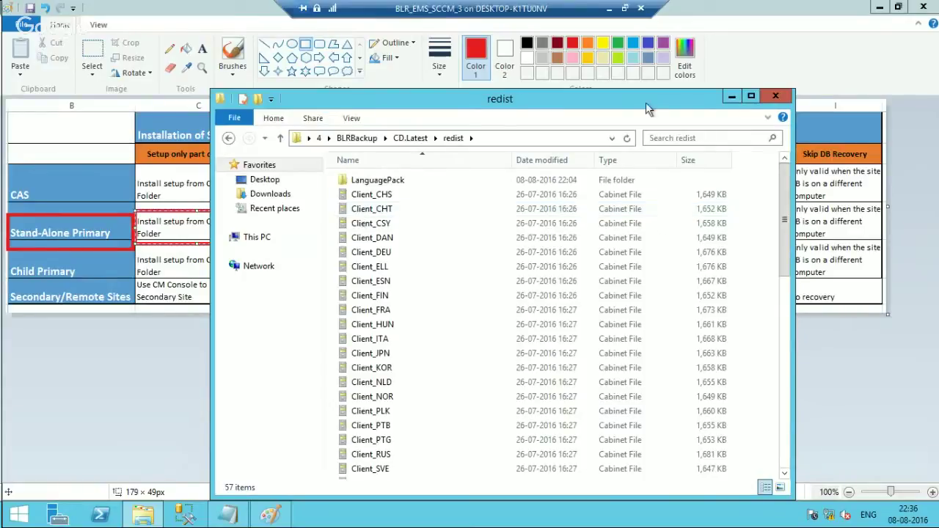
click(410, 138)
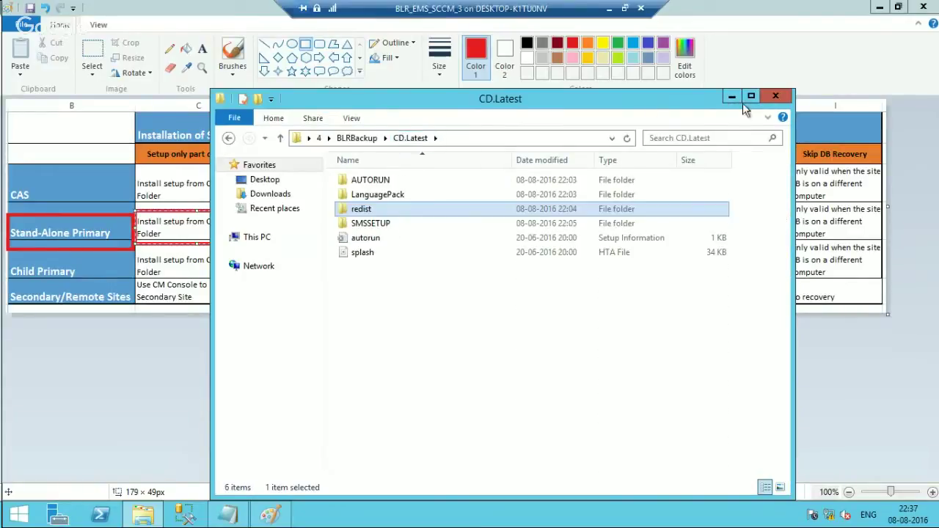
Box the Site Server and Site Database column headers in red
click(731, 97)
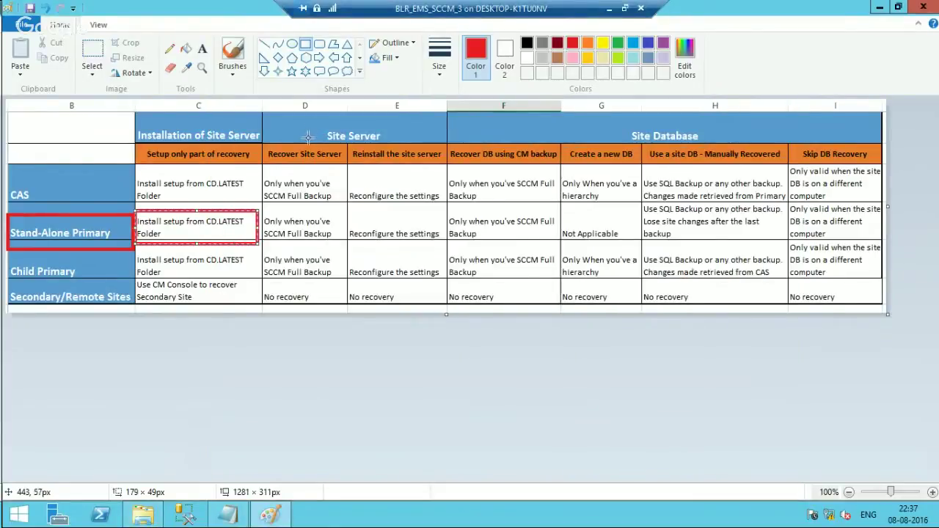
drag(312, 122, 405, 144)
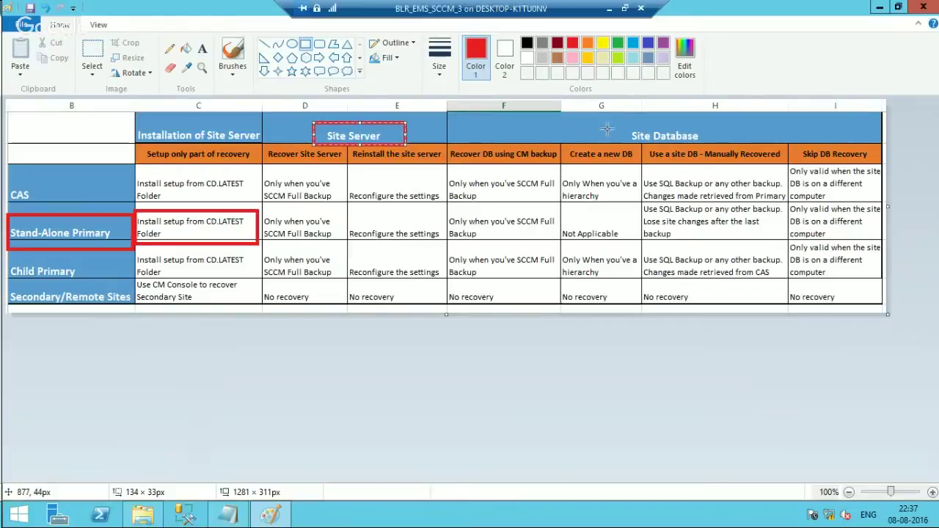
drag(621, 124, 710, 144)
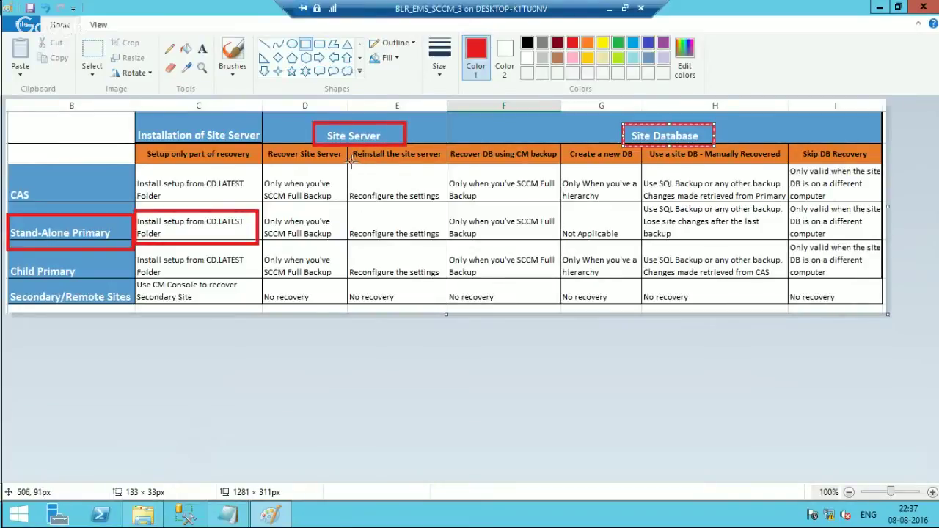
Underline 'Reinstall the site server', 'Recover DB using CM backup' and their Stand-Alone Primary entries in red
drag(350, 161, 435, 164)
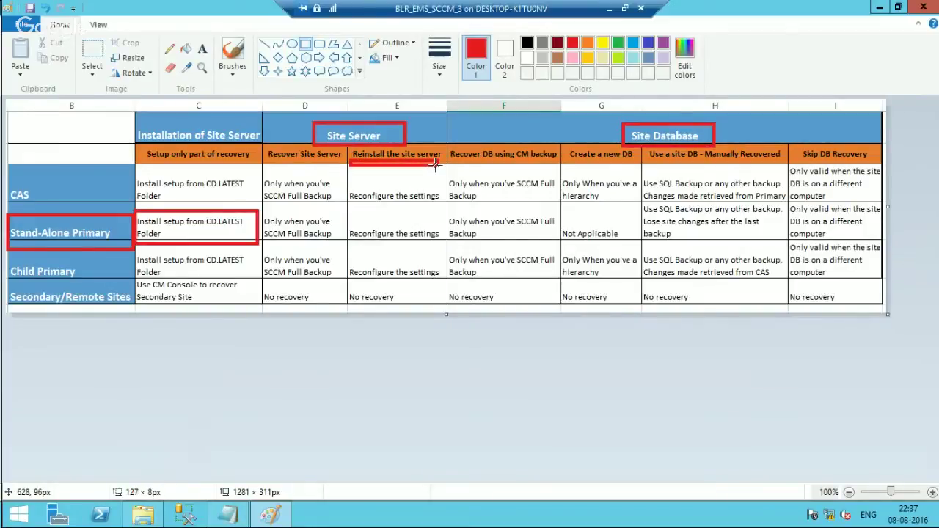
drag(435, 164, 446, 164)
drag(263, 158, 272, 160)
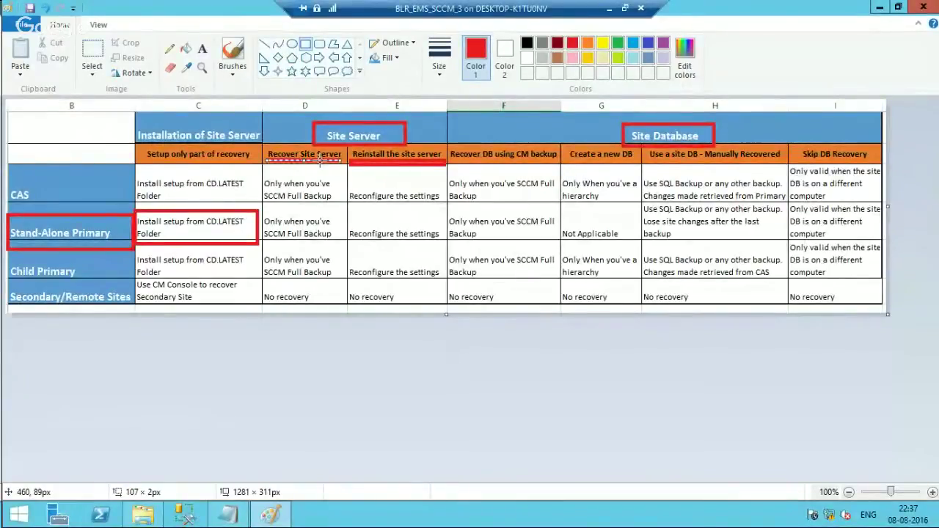
key(ctrl+z)
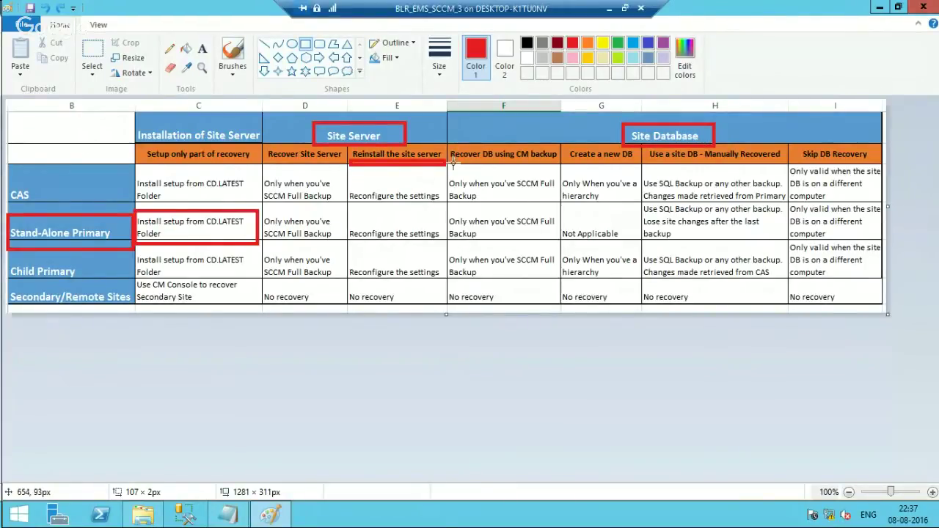
drag(452, 165, 552, 162)
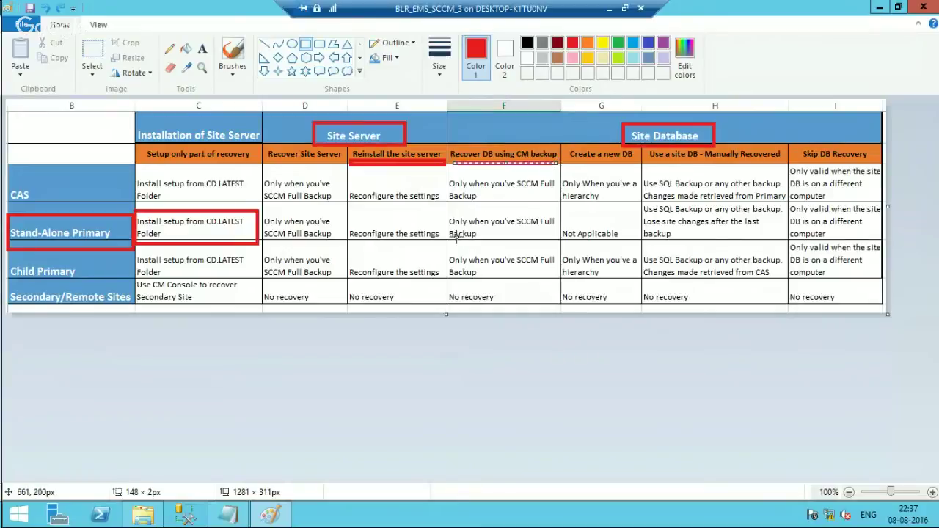
drag(452, 237, 549, 237)
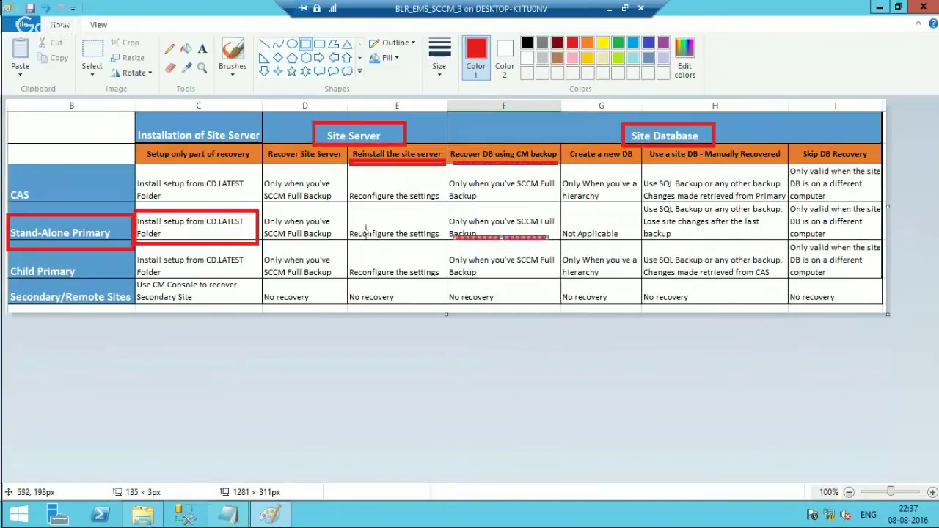
drag(352, 239, 445, 240)
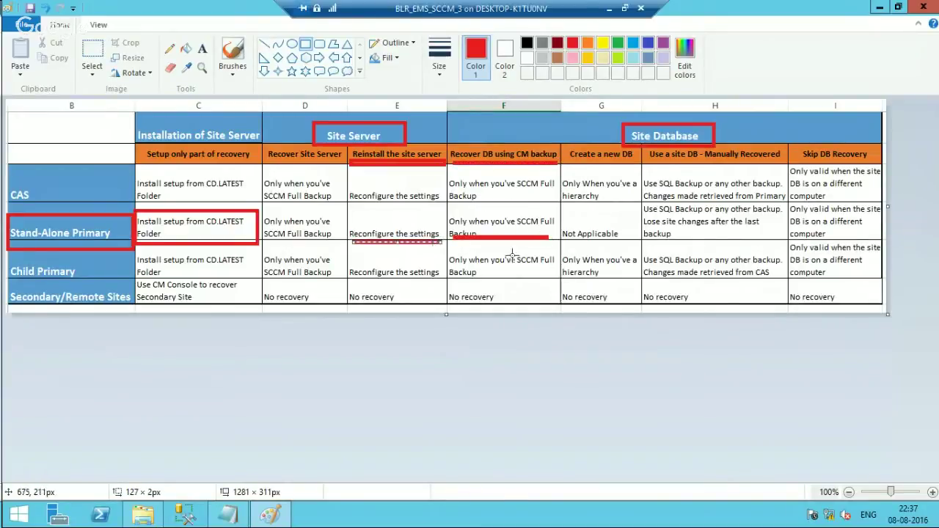
Launch the Configuration Manager 1606 setup by opening CD.Latest's splash.hta as an HTML Application
click(881, 6)
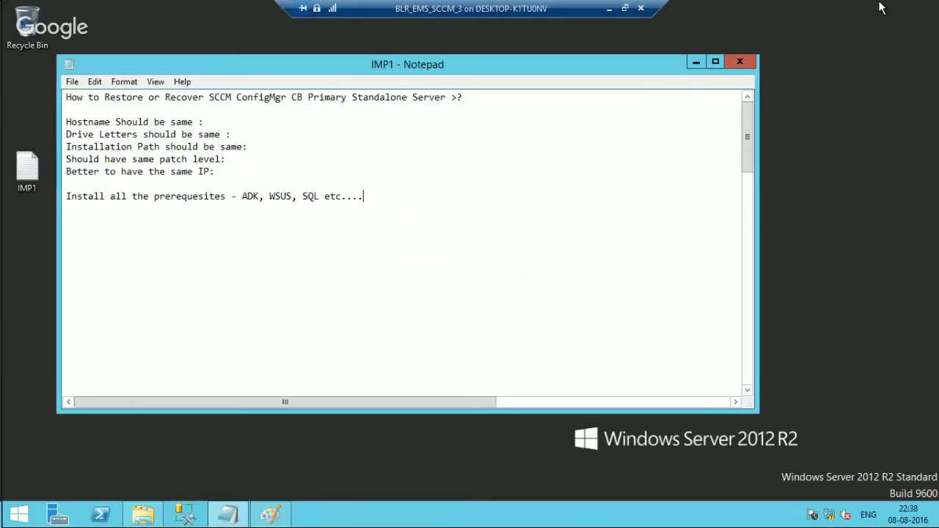
click(696, 63)
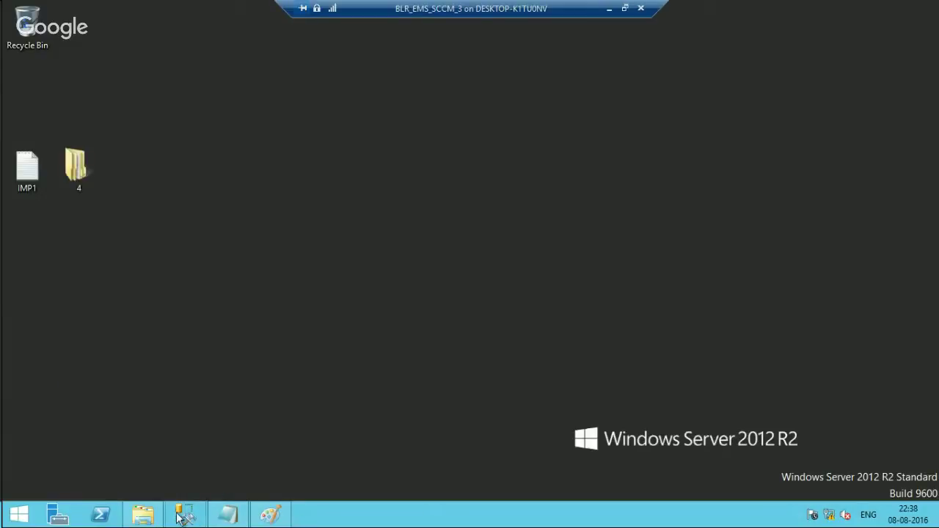
click(142, 515)
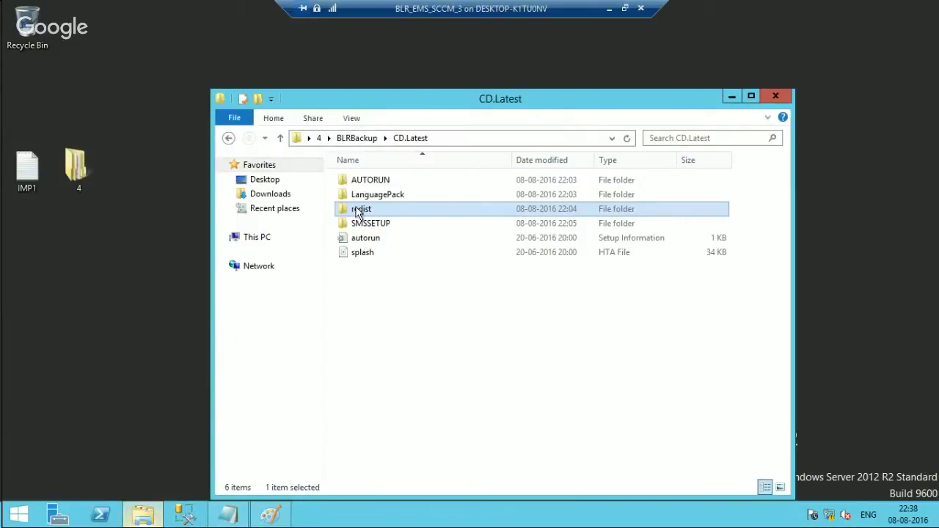
double_click(362, 251)
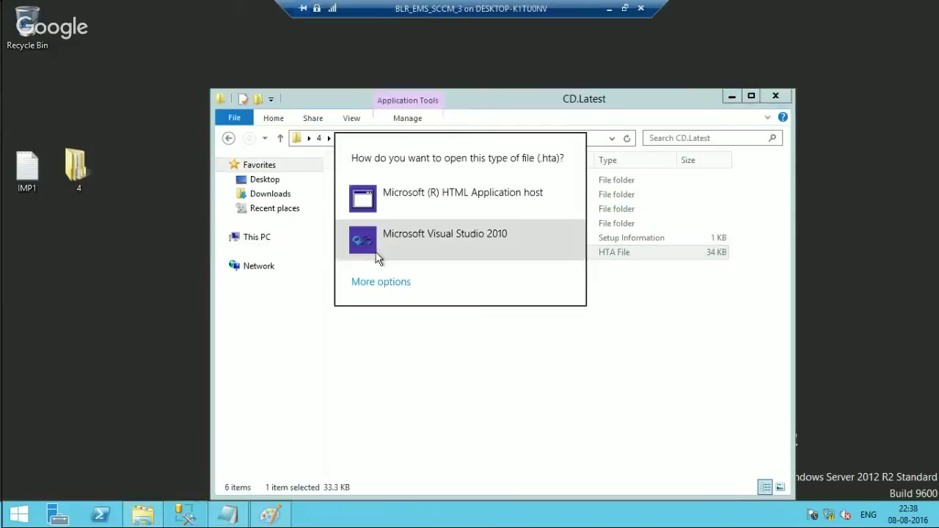
click(458, 193)
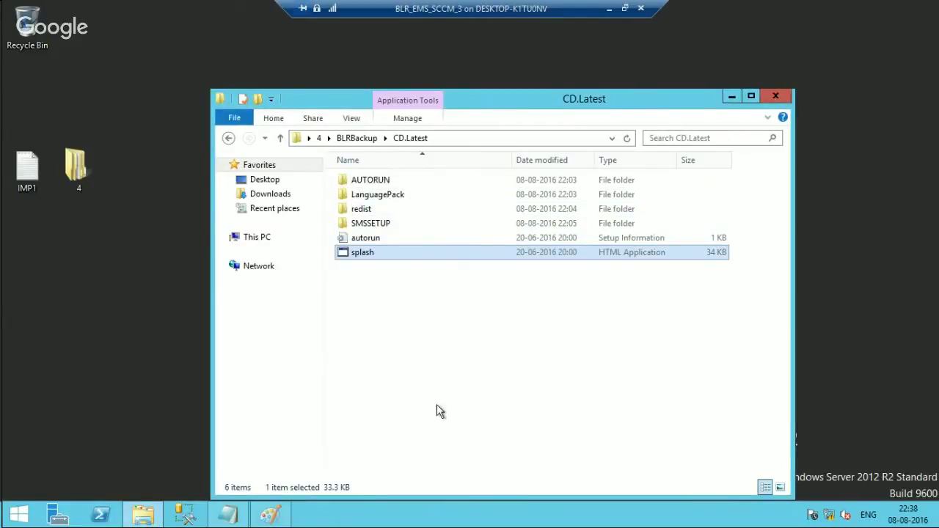
mouse_move(273, 323)
mouse_move(362, 252)
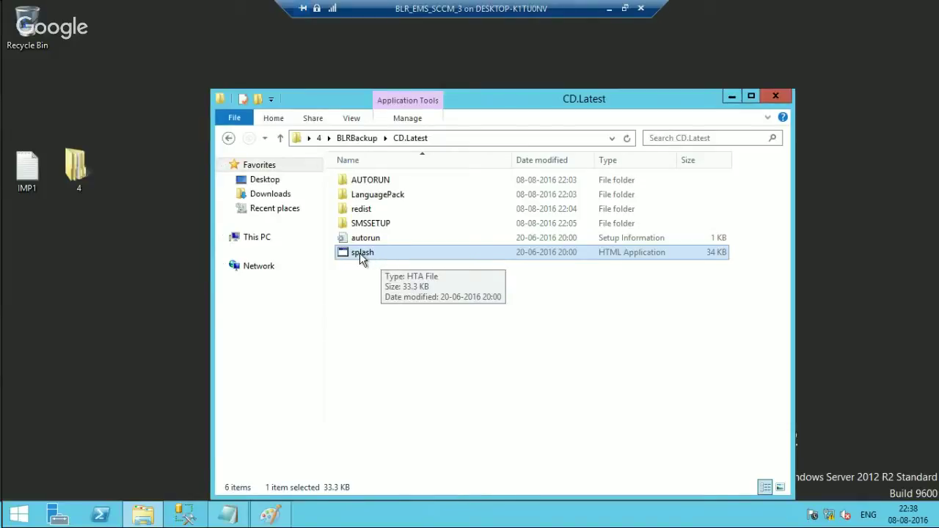
double_click(359, 253)
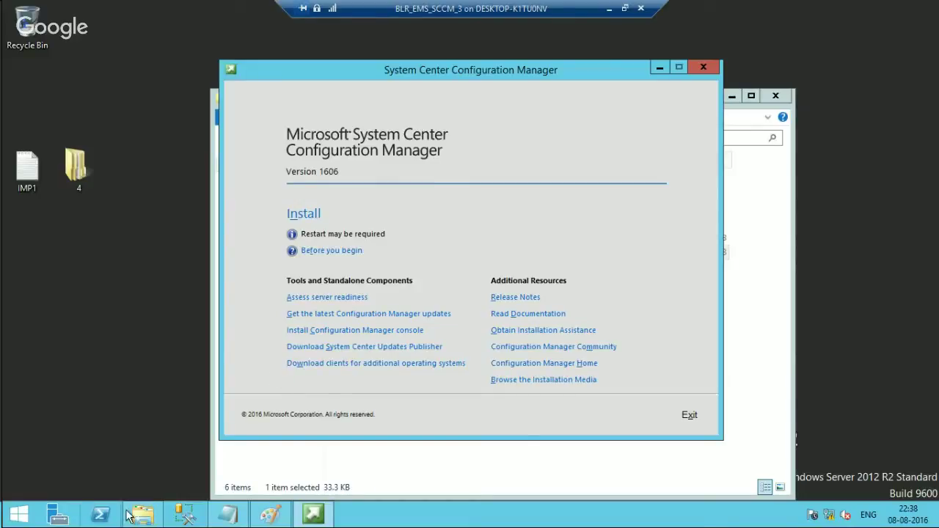
Start CMTrace from the CD.Latest SMSSETUP\TOOLS folder
click(363, 477)
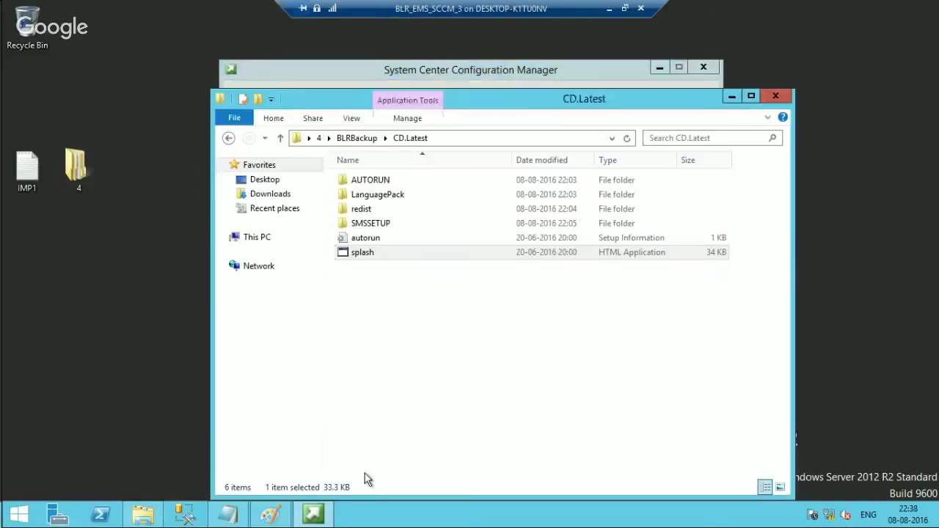
double_click(364, 223)
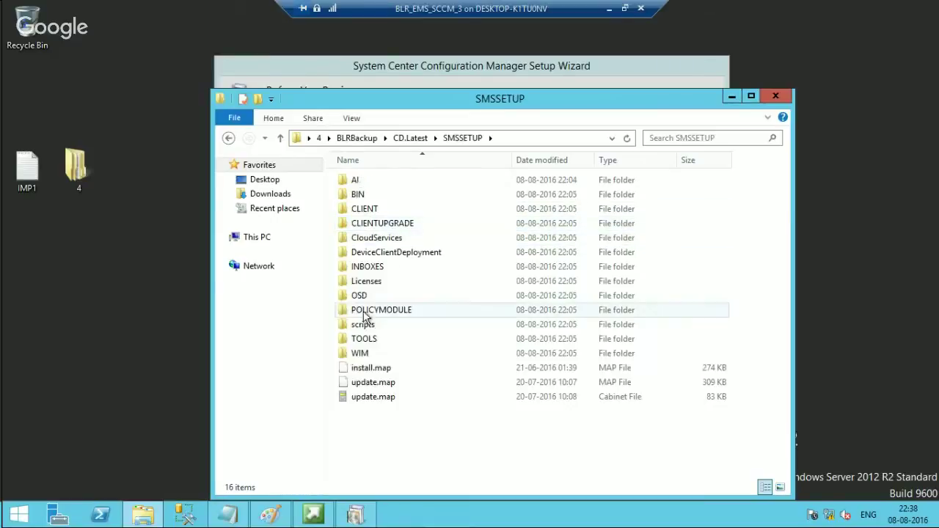
double_click(364, 339)
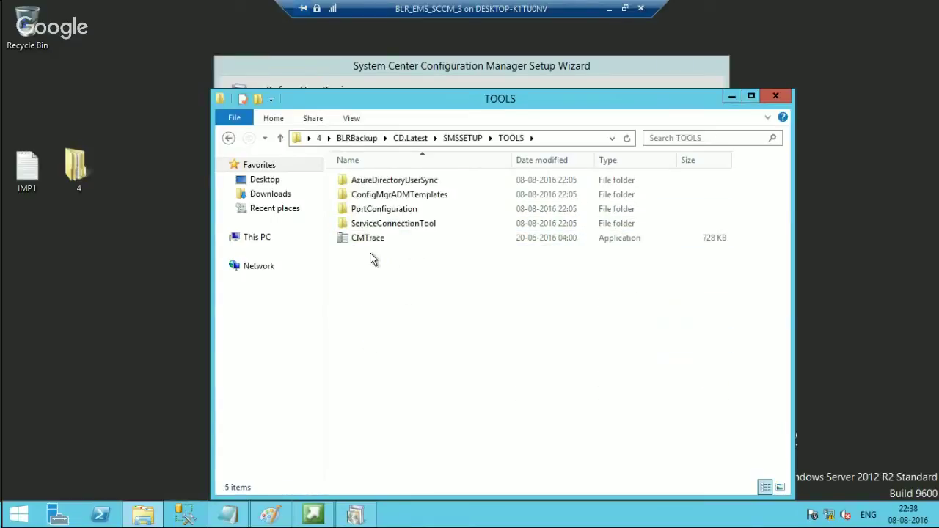
double_click(369, 240)
Make CMTrace the default log viewer, load C:\ConfigMgrSetup.log, and return to the setup wizard
click(523, 301)
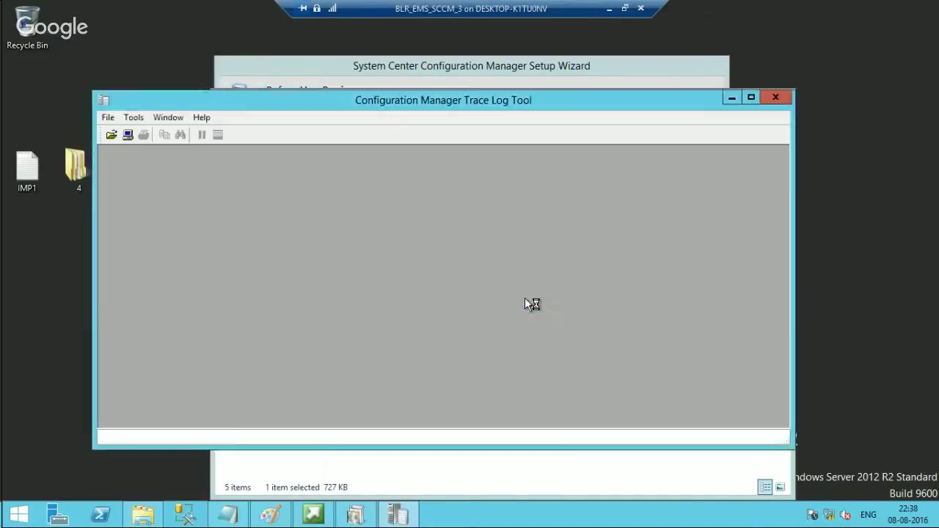
click(108, 118)
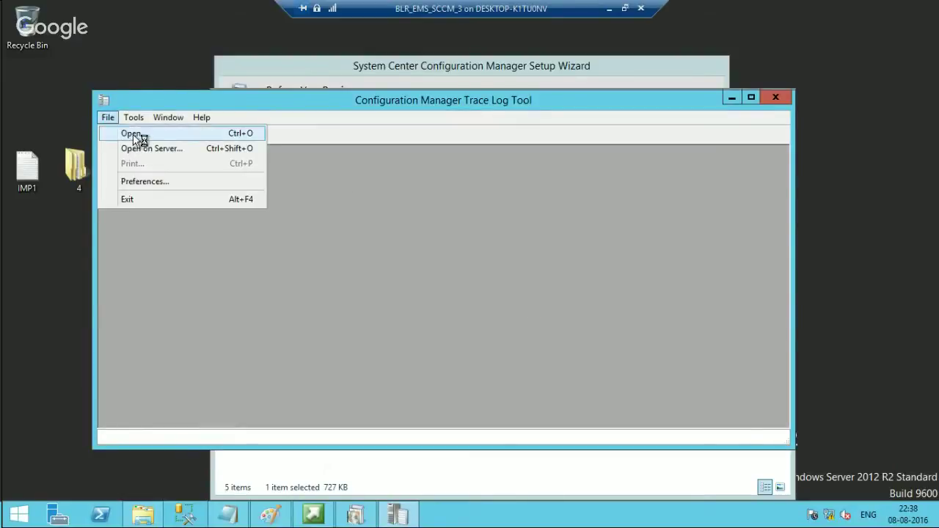
click(136, 134)
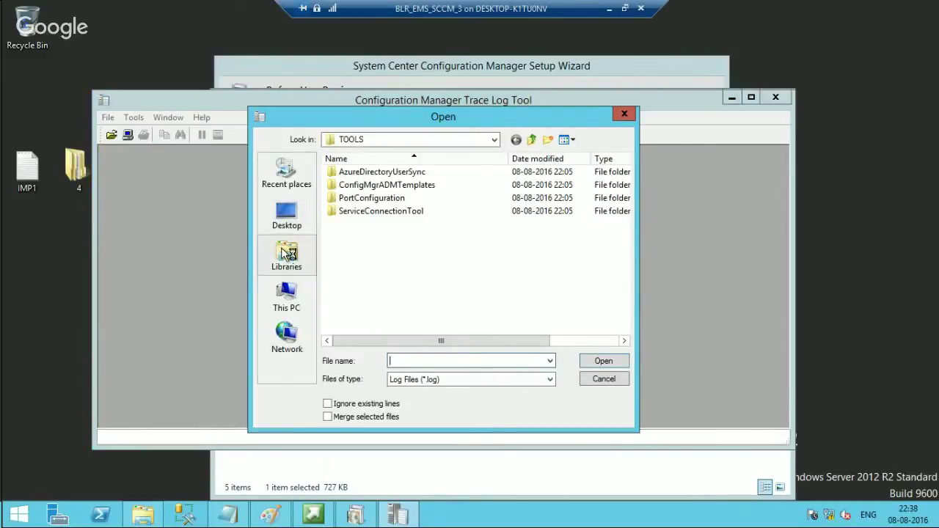
click(286, 295)
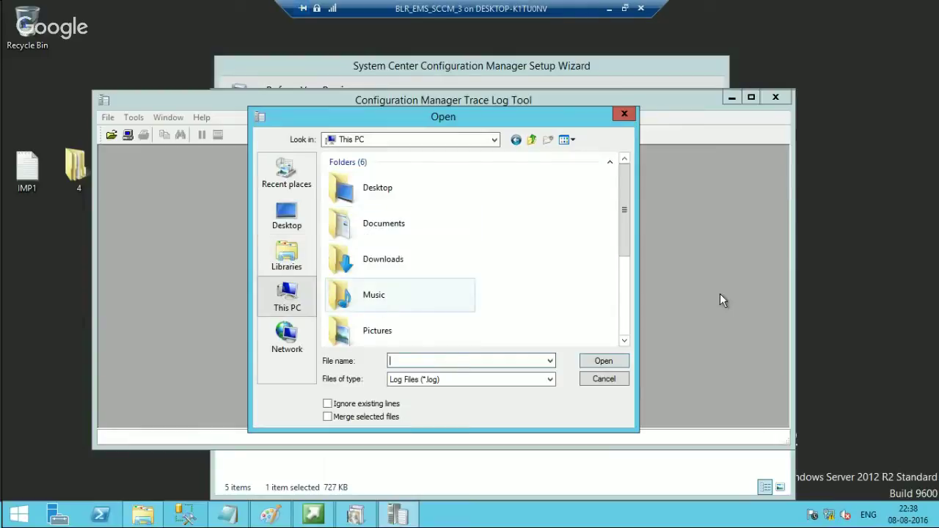
drag(624, 235, 621, 331)
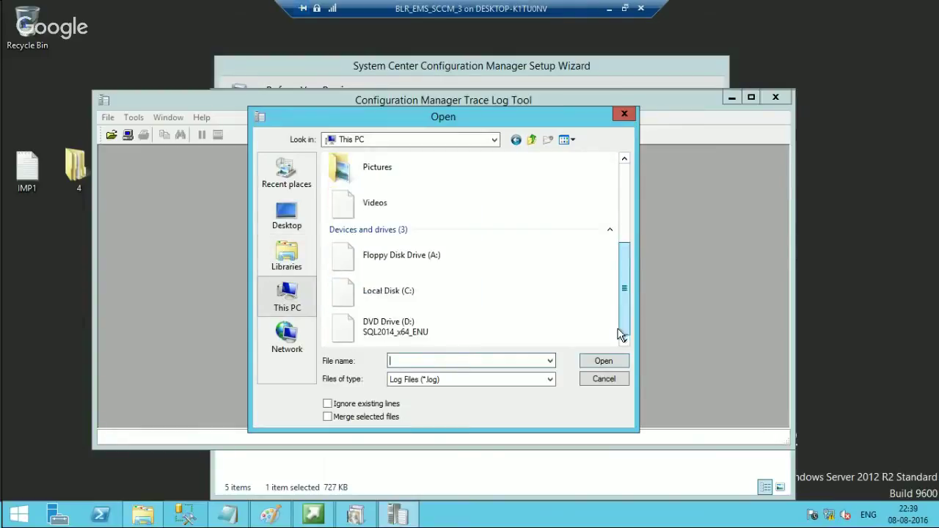
double_click(416, 284)
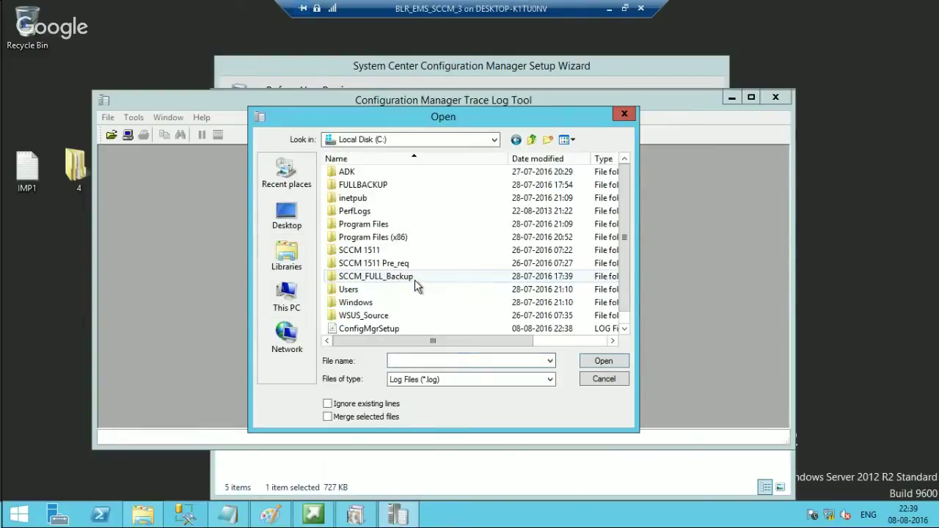
click(375, 330)
double_click(374, 329)
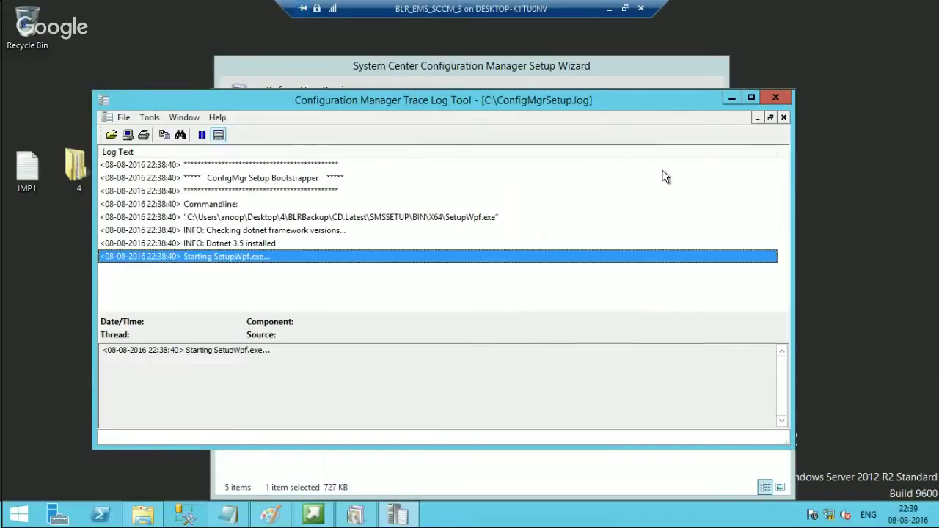
click(637, 74)
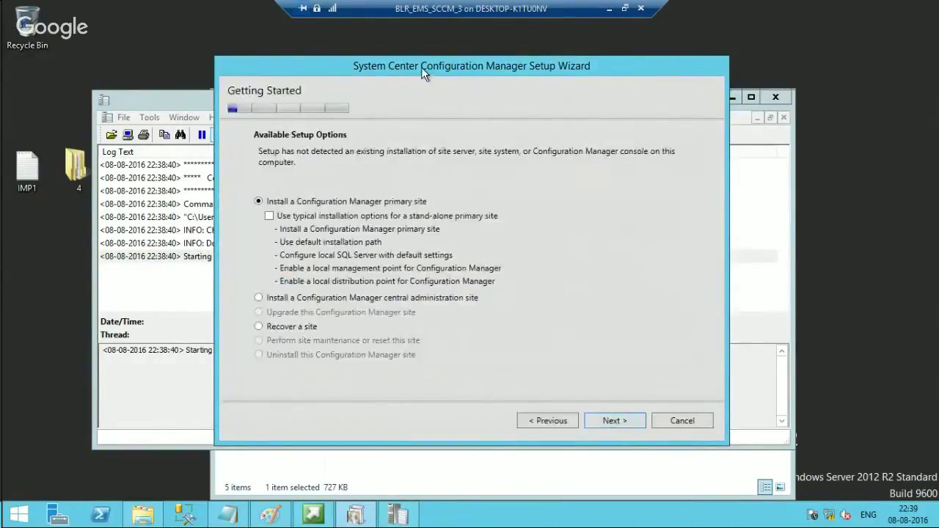
Choose 'Recover a site' with 'Reinstall this site server' and database recovery from a backup set, checking the reference table
drag(421, 67, 609, 52)
click(446, 312)
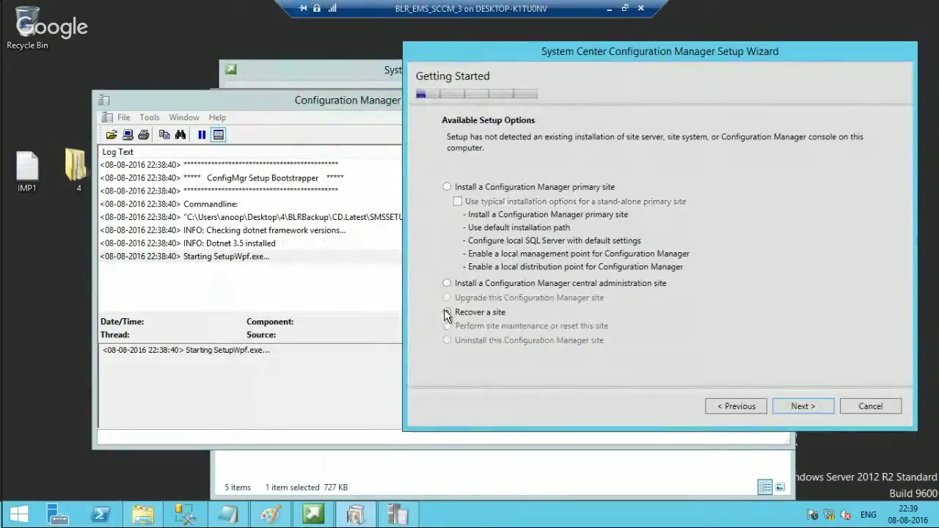
click(800, 403)
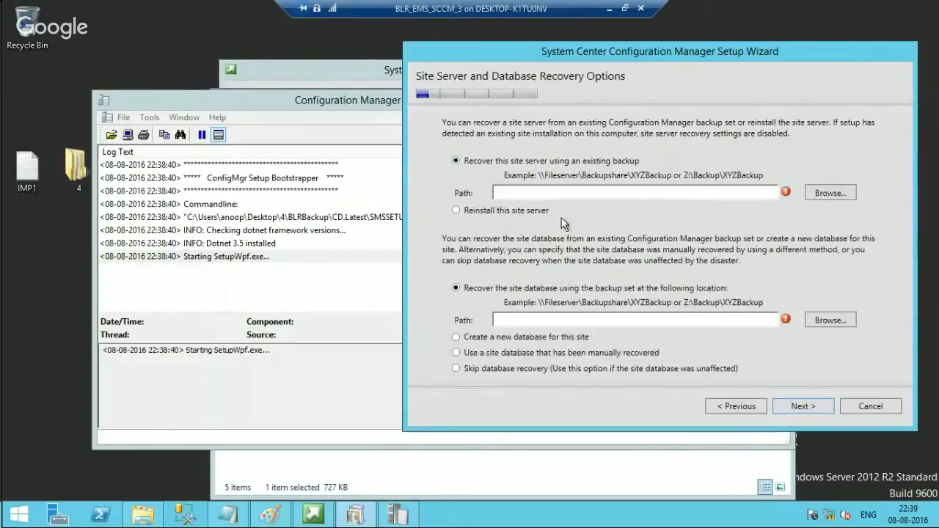
click(455, 211)
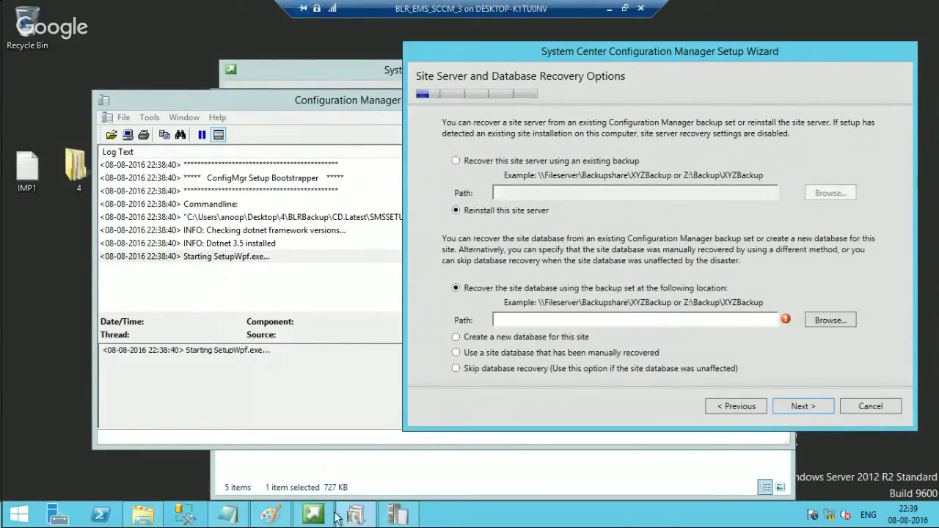
click(269, 516)
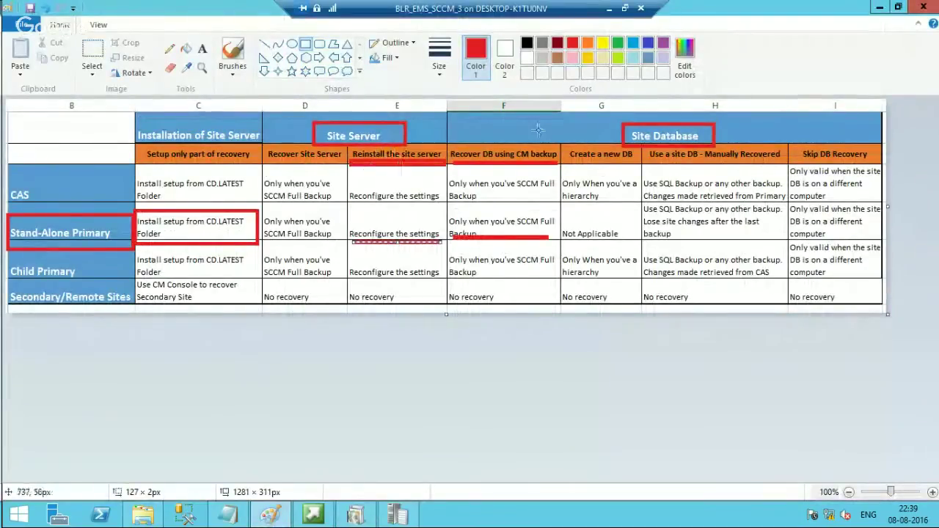
click(876, 6)
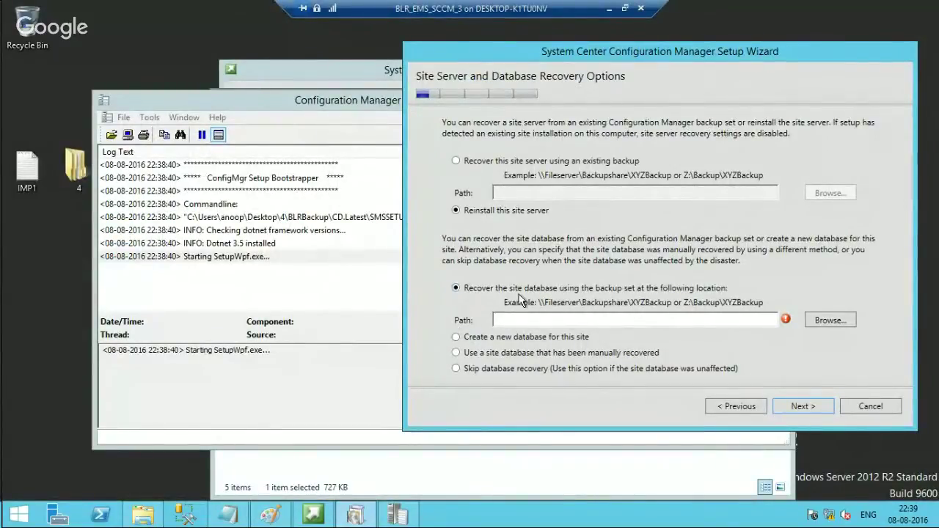
click(273, 516)
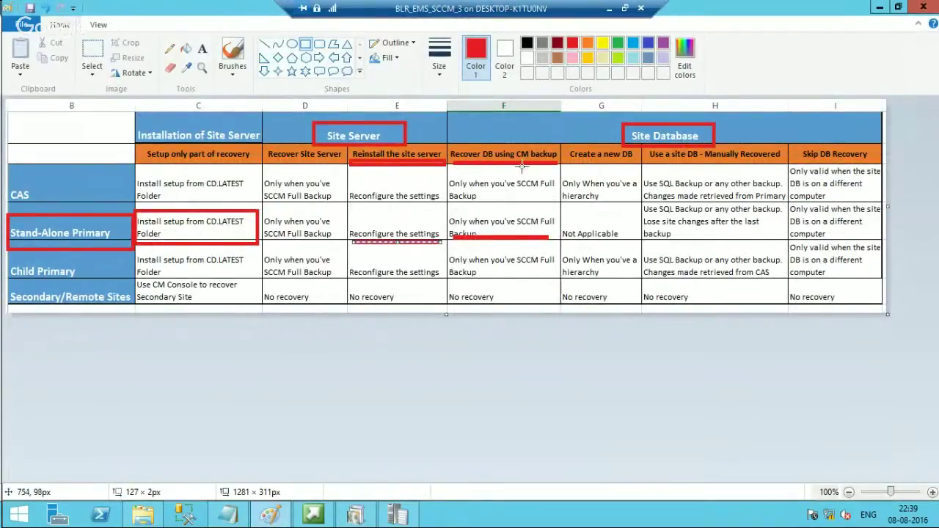
click(875, 9)
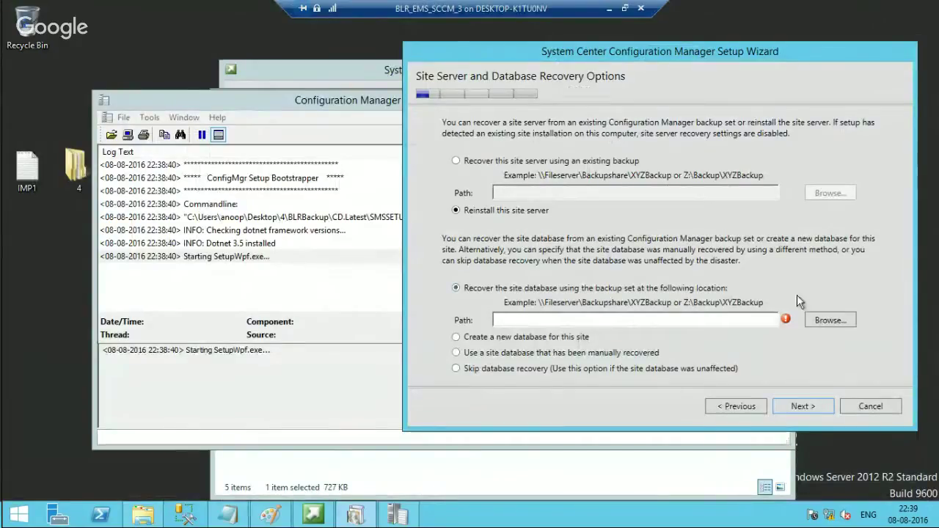
click(828, 320)
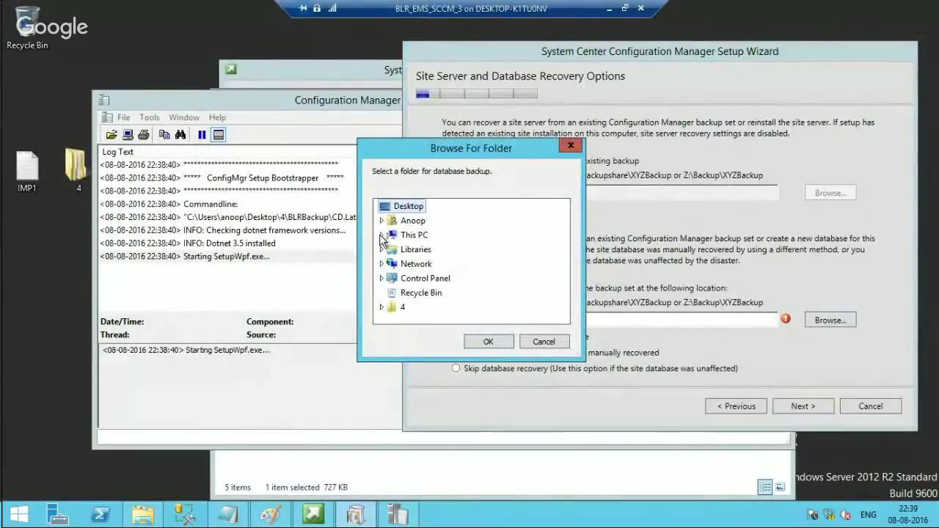
Point the database backup location to the desktop BLRBackup folder and advance to the Product Key page
click(381, 235)
click(394, 320)
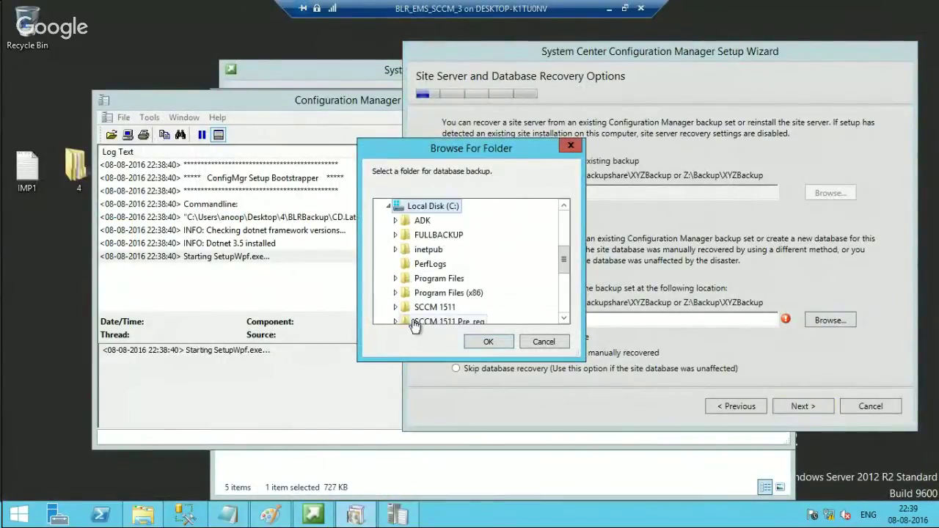
scroll(562, 255, up, 3)
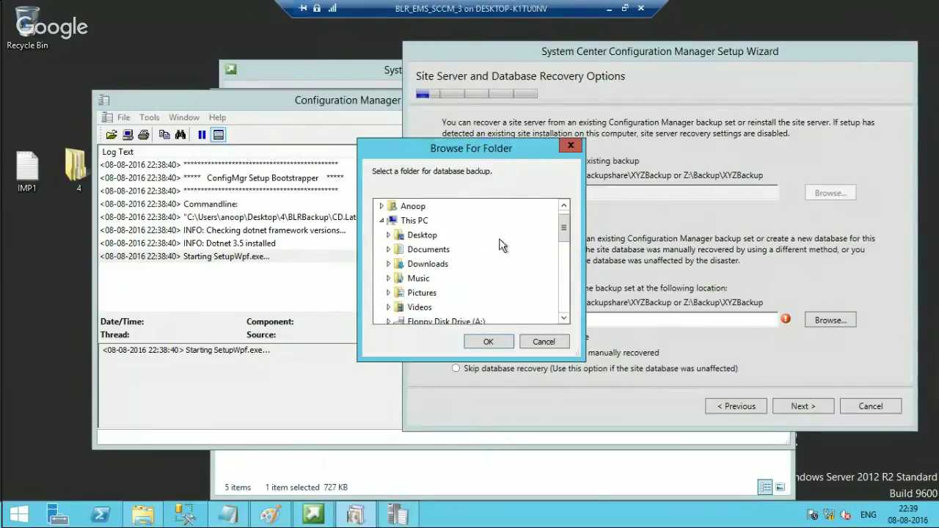
click(388, 234)
click(422, 263)
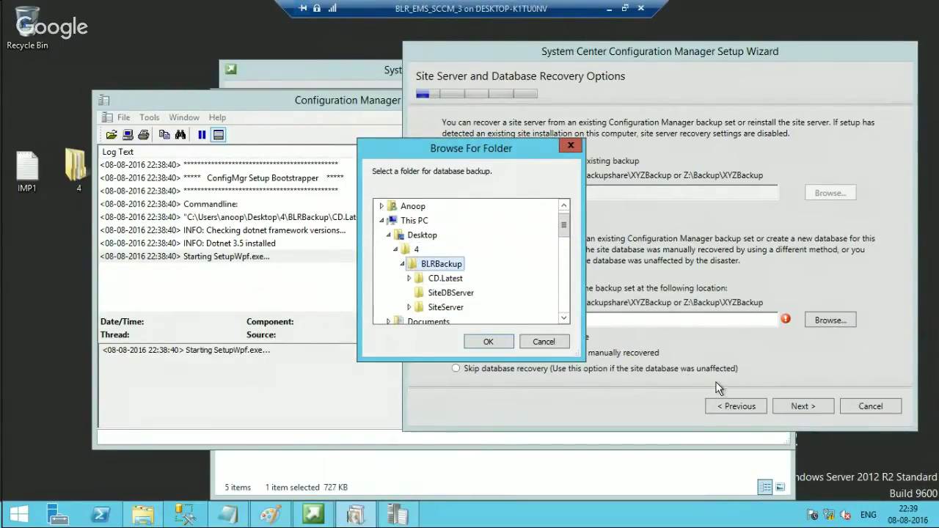
click(499, 343)
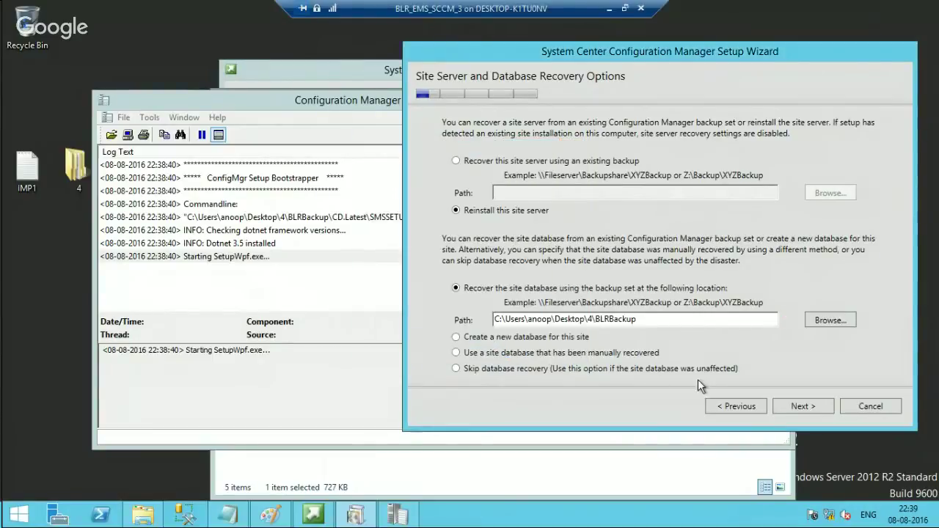
click(810, 408)
Choose the evaluation edition and accept the main, SQL Server Express, Native Client and Silverlight license terms
click(800, 404)
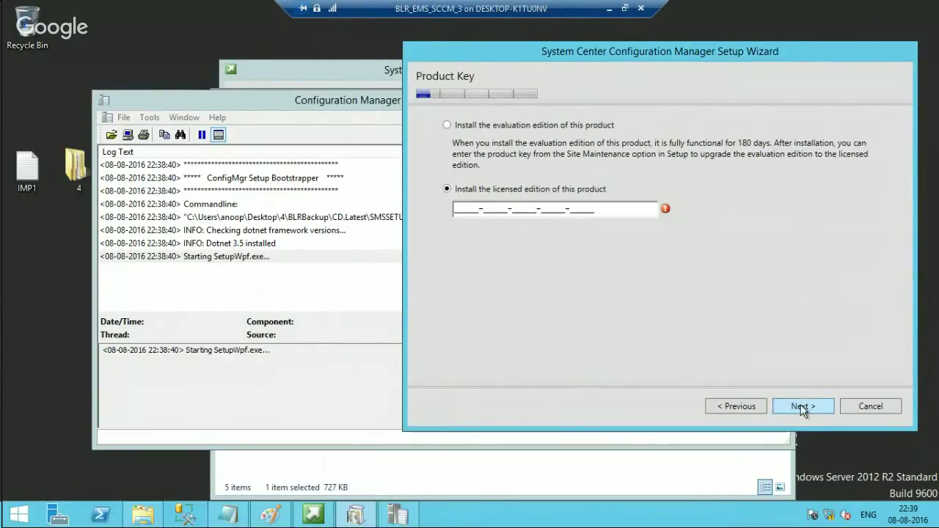
click(485, 127)
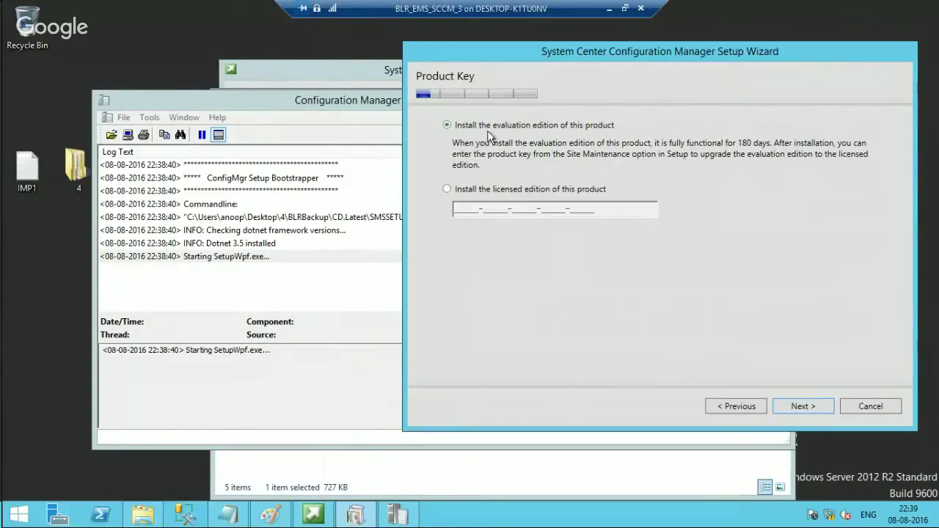
click(792, 408)
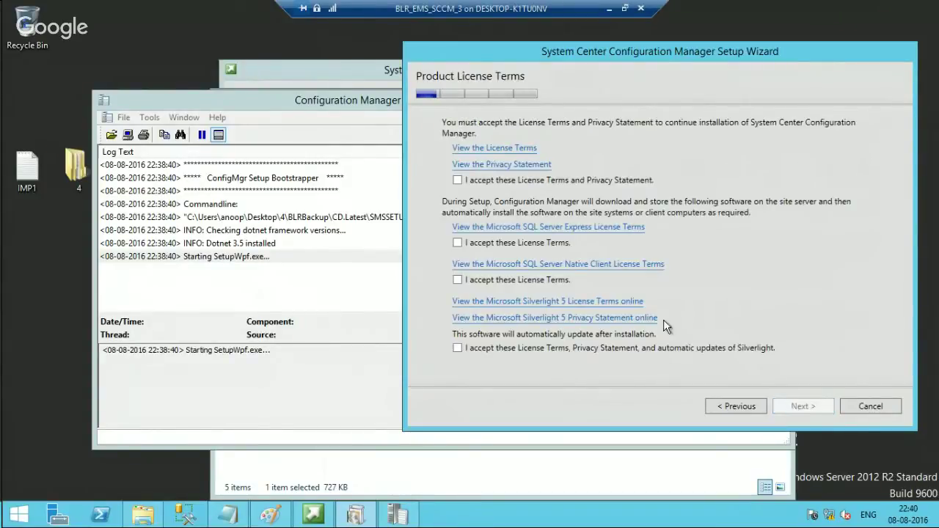
click(458, 180)
click(457, 243)
click(457, 280)
click(458, 348)
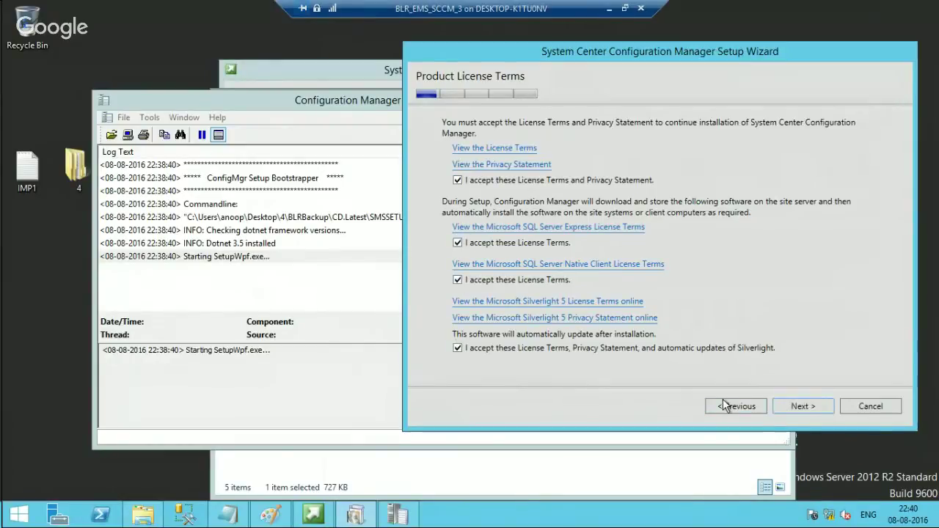
click(798, 408)
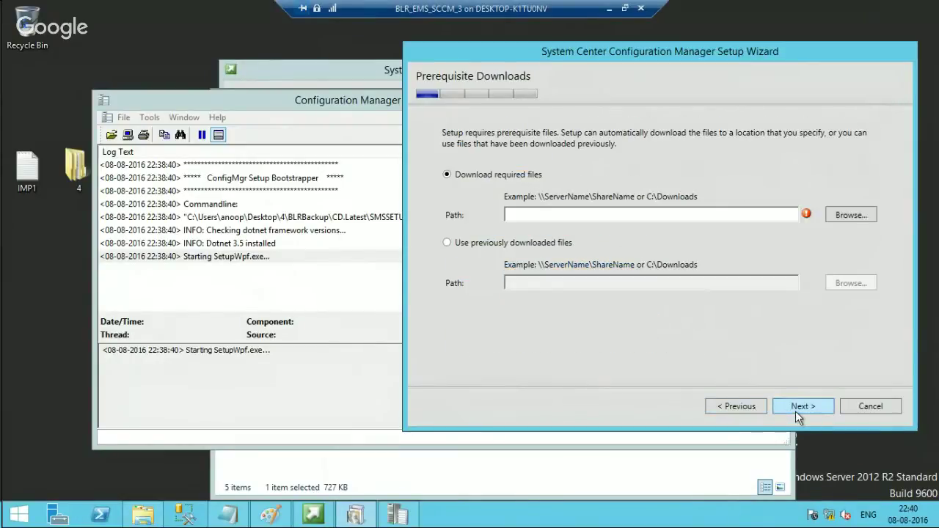
Use previously downloaded prerequisite files from BLRBackup\CD.Latest\redist and start verifying them
click(501, 244)
click(852, 283)
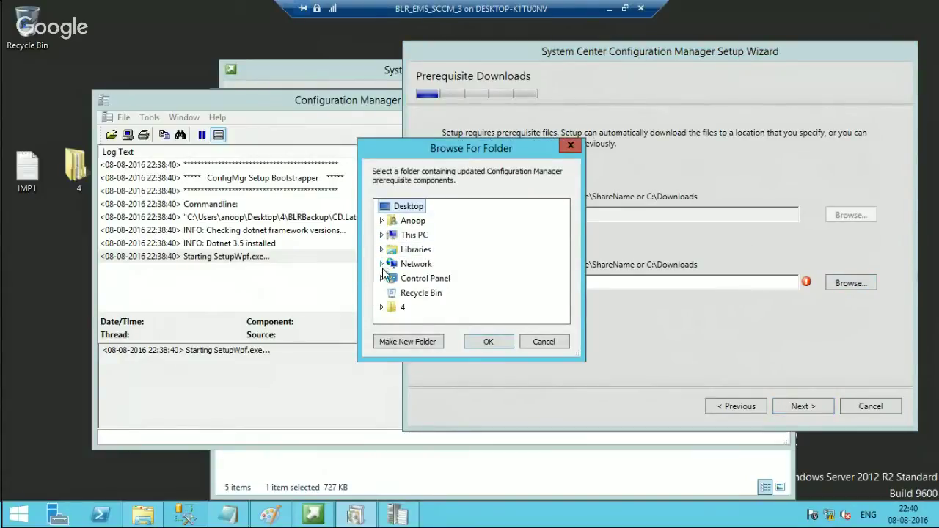
click(380, 221)
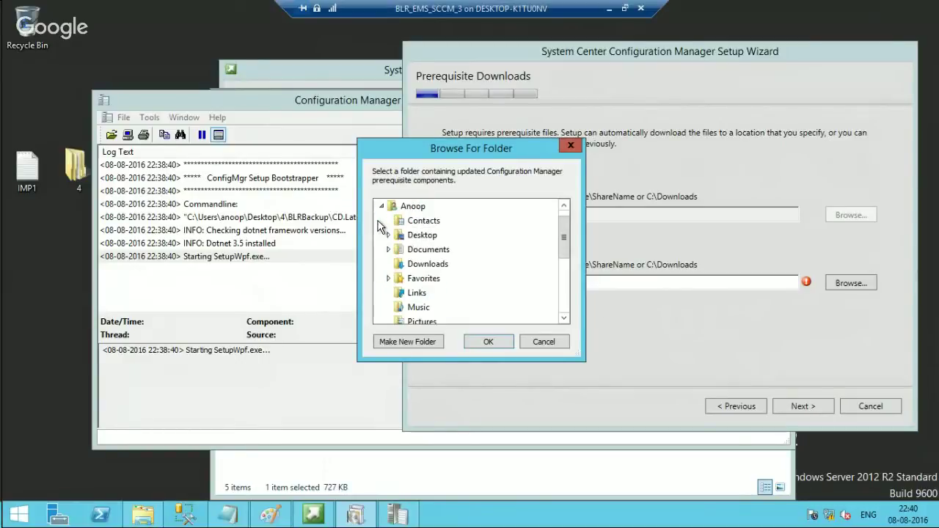
click(387, 235)
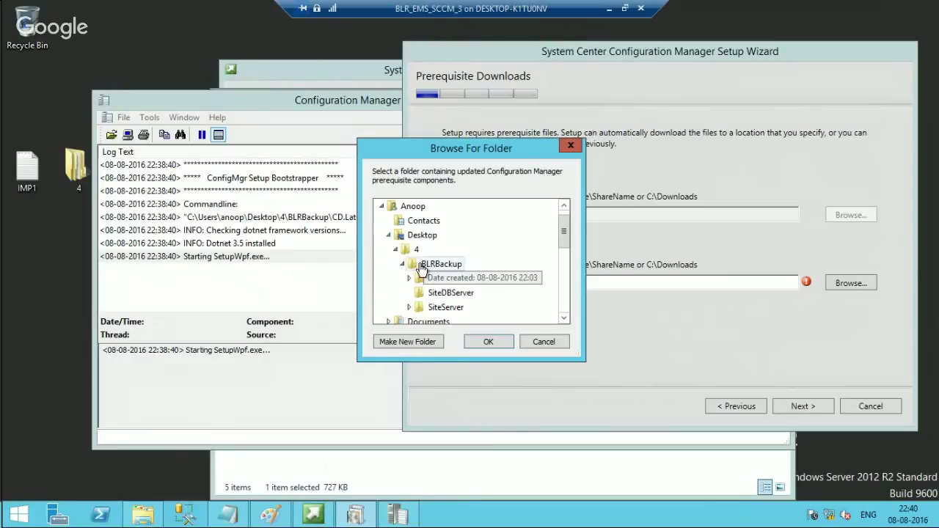
click(409, 279)
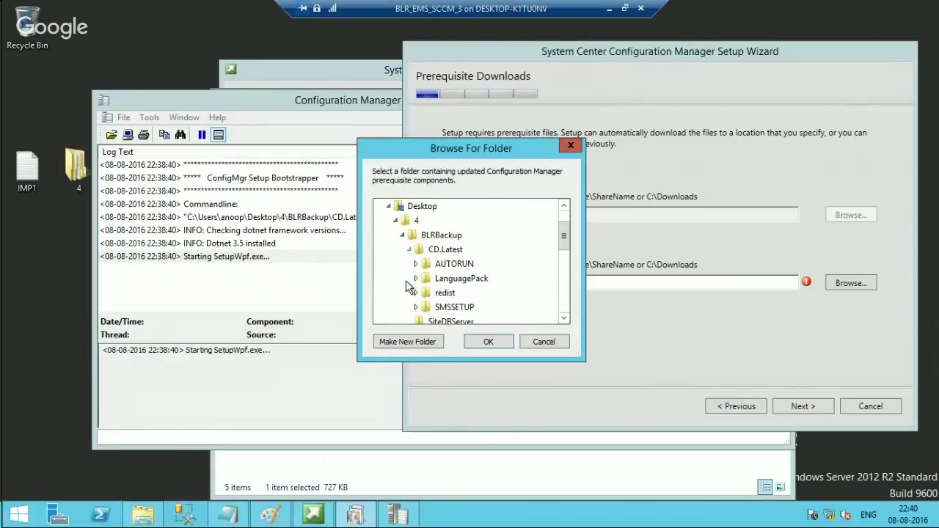
click(442, 293)
click(477, 342)
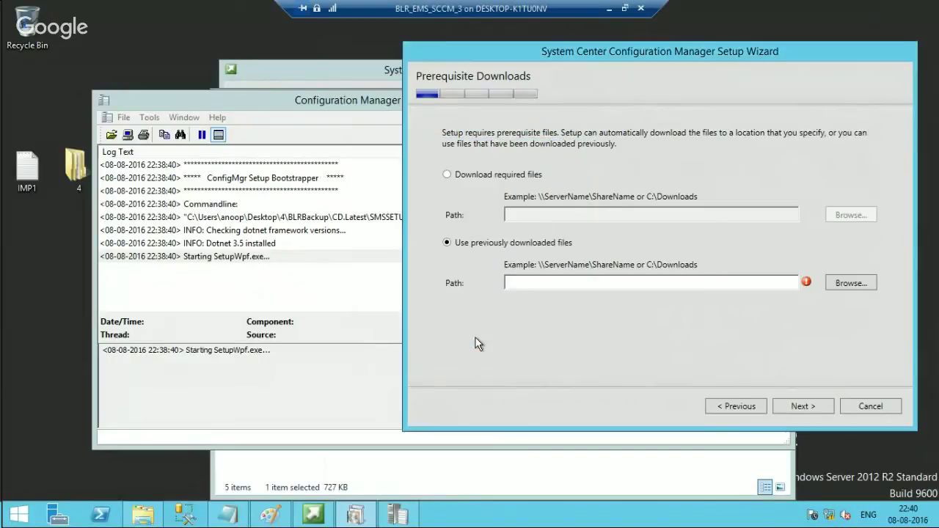
click(795, 406)
Place the CMTrace setup log on the left and the Setup Downloader progress on the right
drag(484, 183, 568, 135)
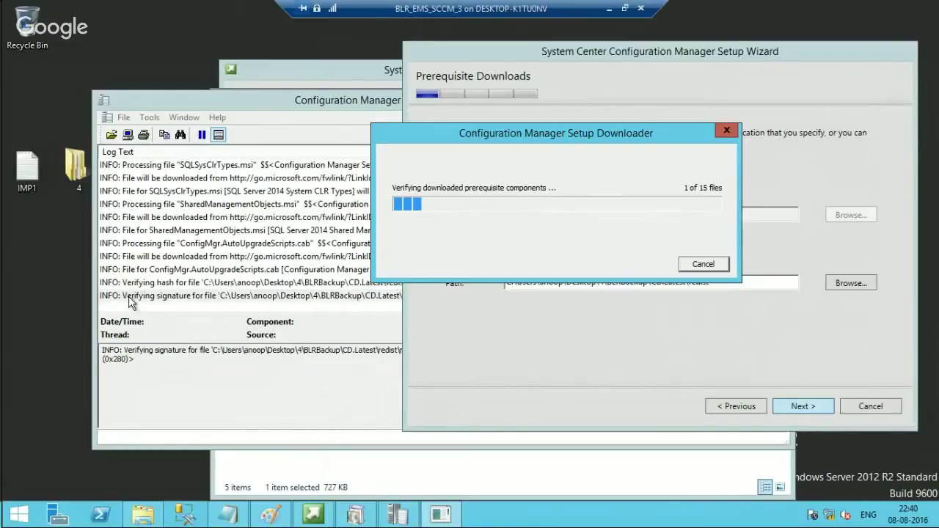
click(92, 286)
drag(94, 286, 130, 283)
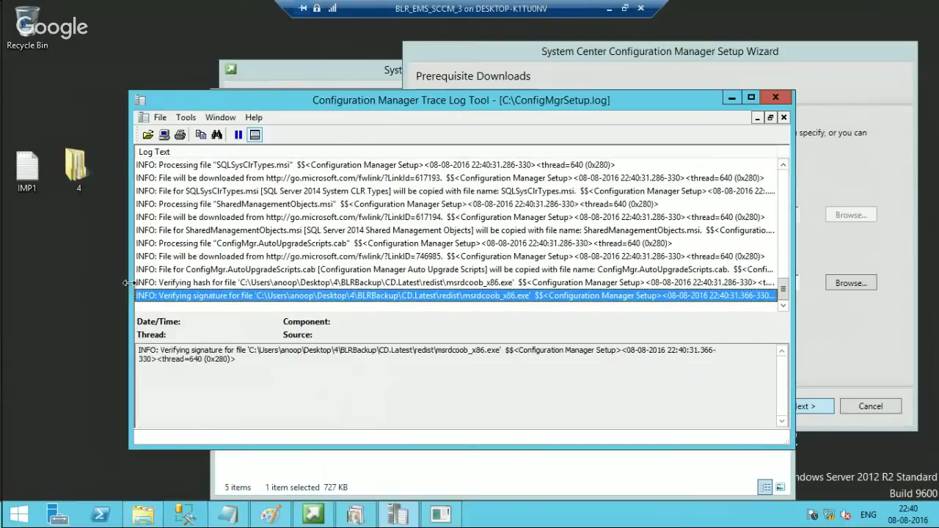
drag(262, 96, 159, 75)
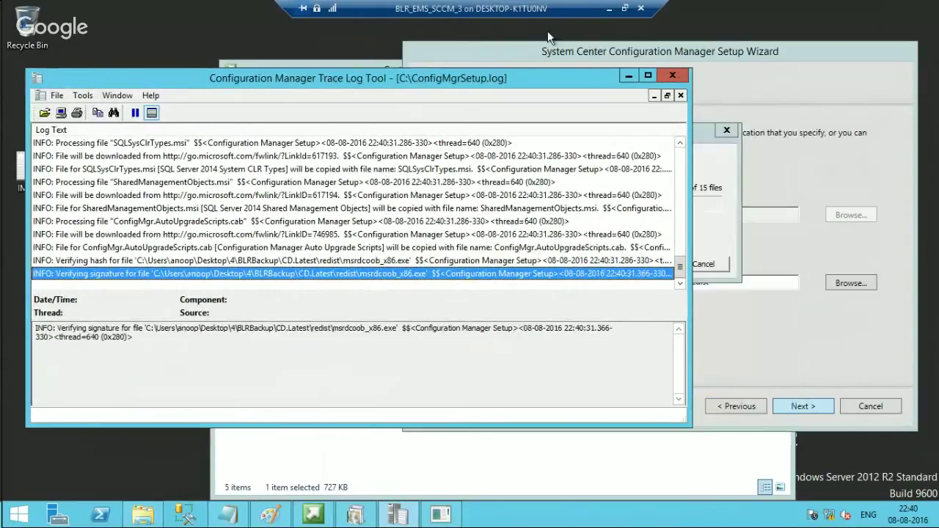
click(696, 52)
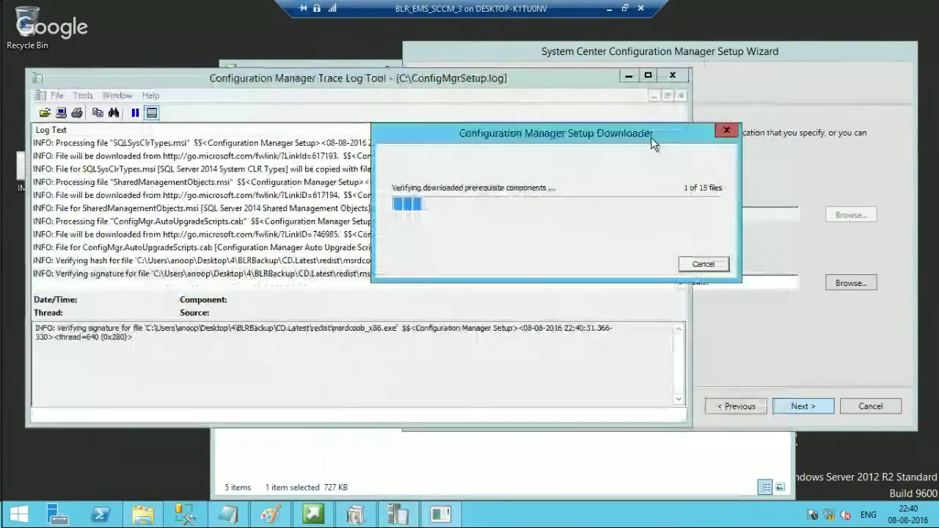
drag(641, 136, 705, 137)
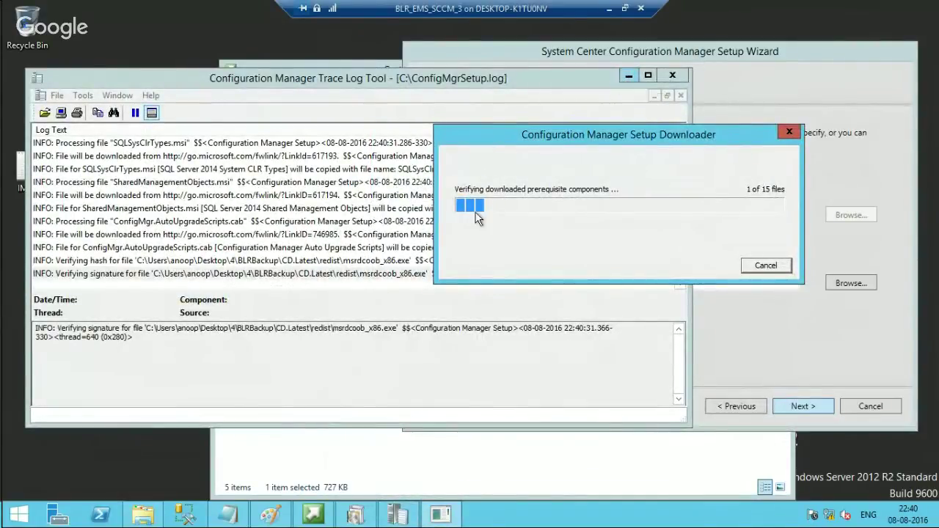
Open BLRBackup's BackupDocument XML in Internet Explorer to view the backed-up components
click(143, 514)
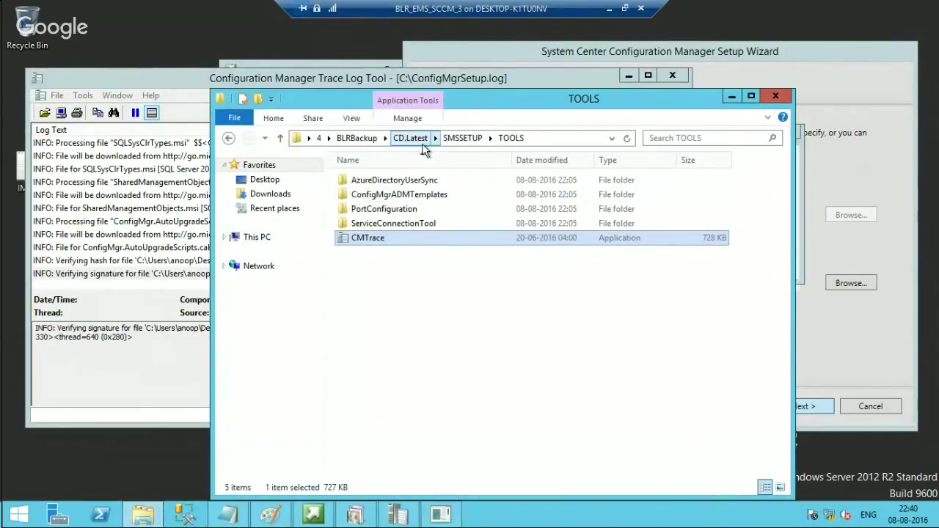
click(356, 138)
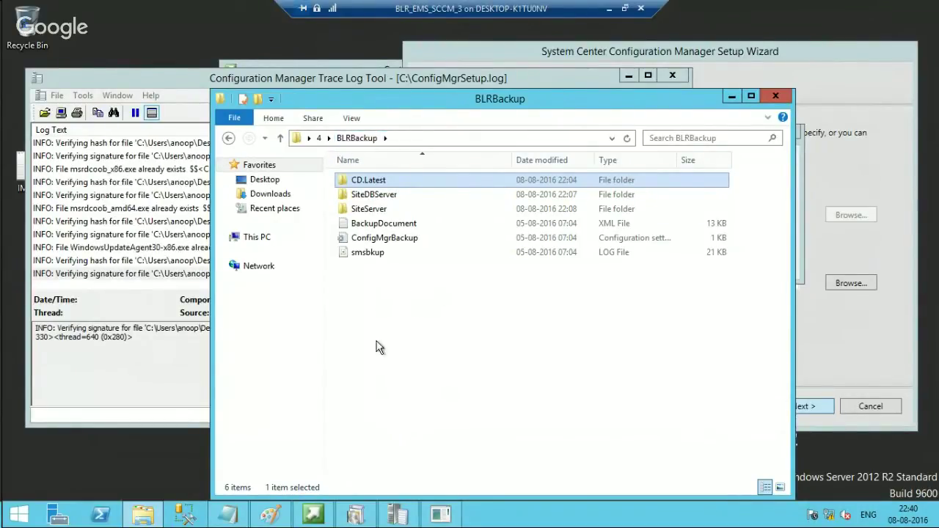
double_click(386, 225)
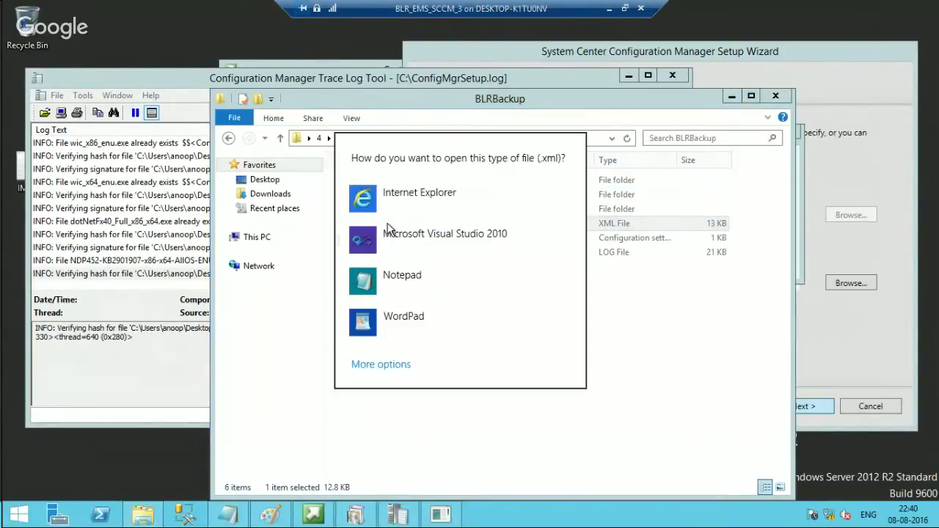
click(415, 200)
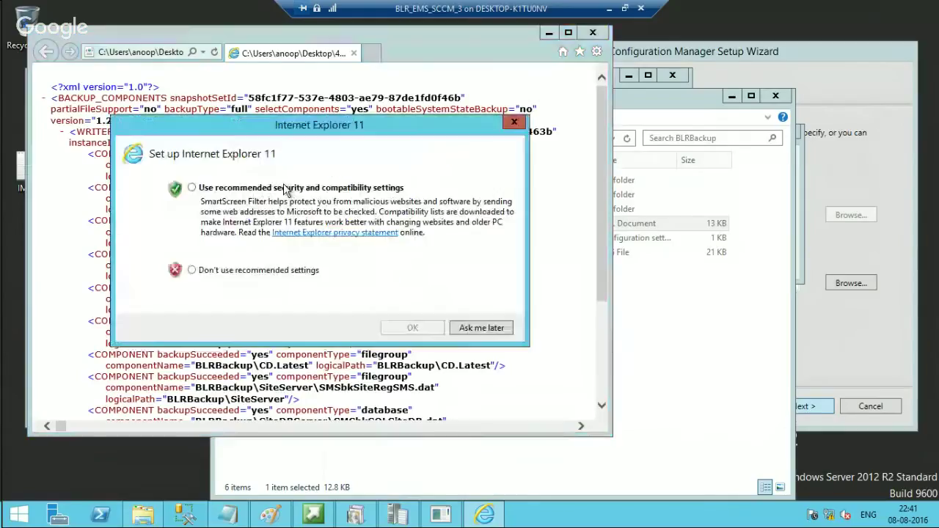
Accept Internet Explorer's recommended security settings and maximize the browser window
click(284, 188)
click(414, 328)
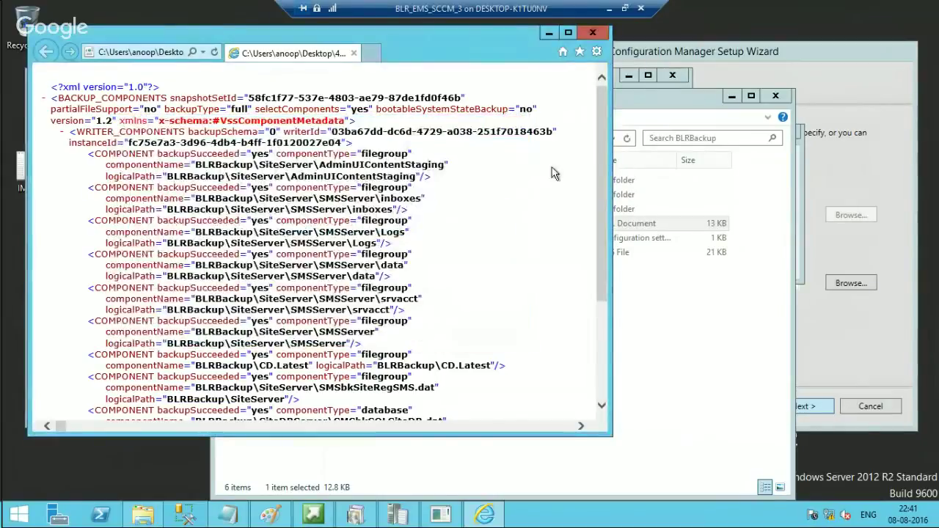
click(568, 33)
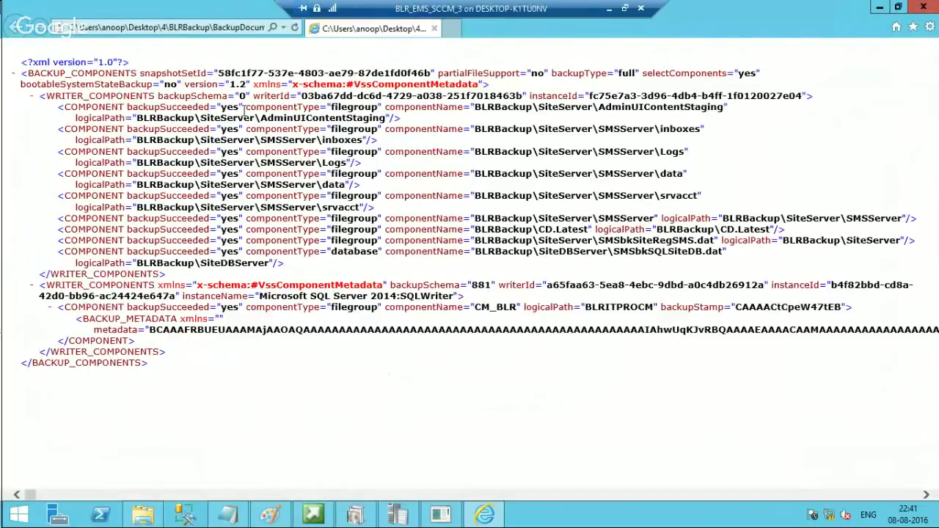
Review the backup XML's filegroup and database component types and the SMSbkSQLSiteDB.dat entry, then close it
drag(245, 108, 364, 108)
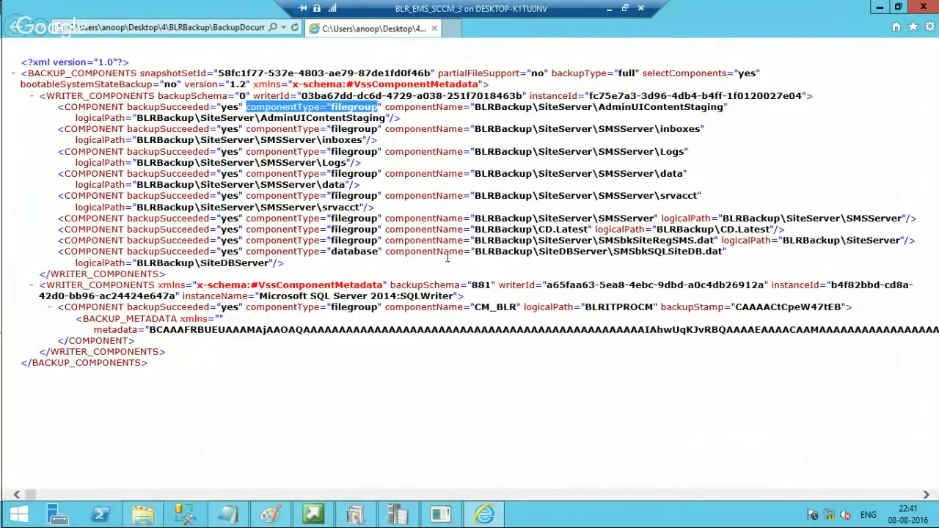
drag(321, 252, 378, 252)
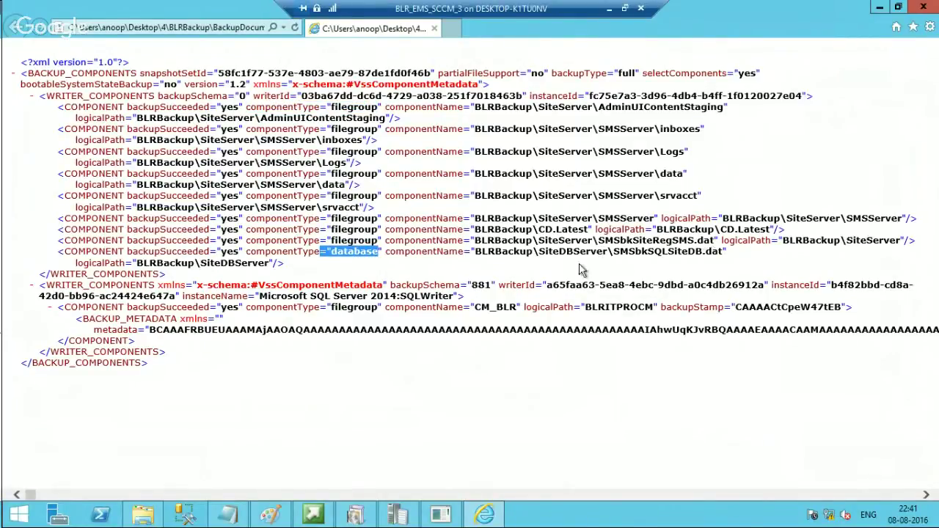
drag(613, 252, 725, 252)
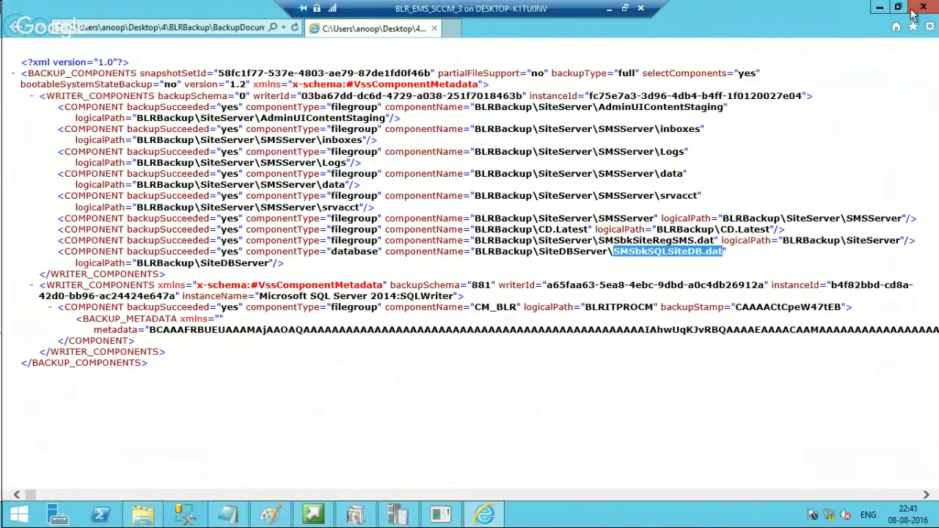
click(880, 7)
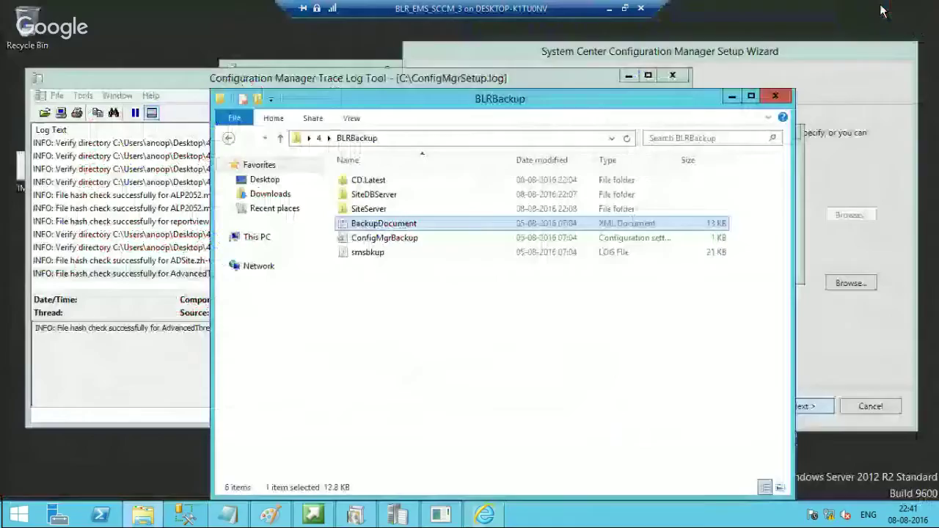
Clear the BLRBackup folder, verification and log windows away and bring the setup wizard forward
click(731, 96)
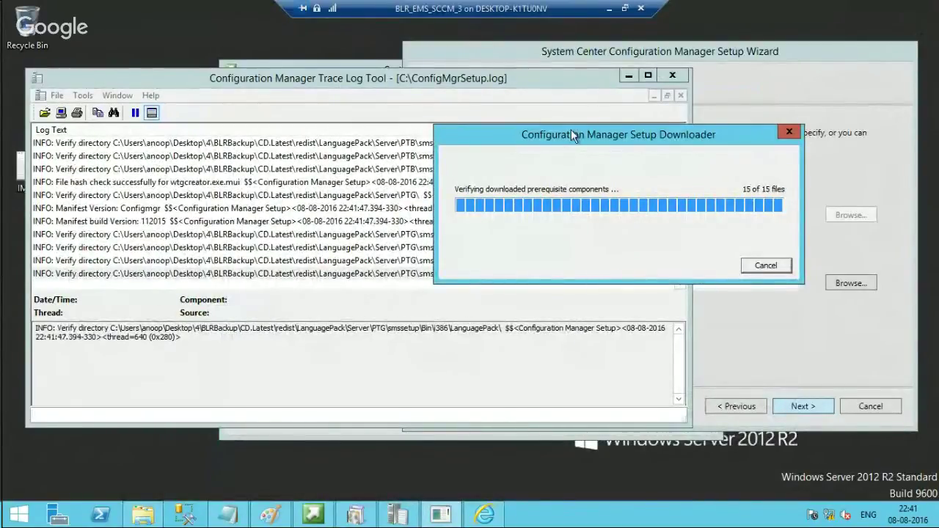
drag(571, 129, 665, 96)
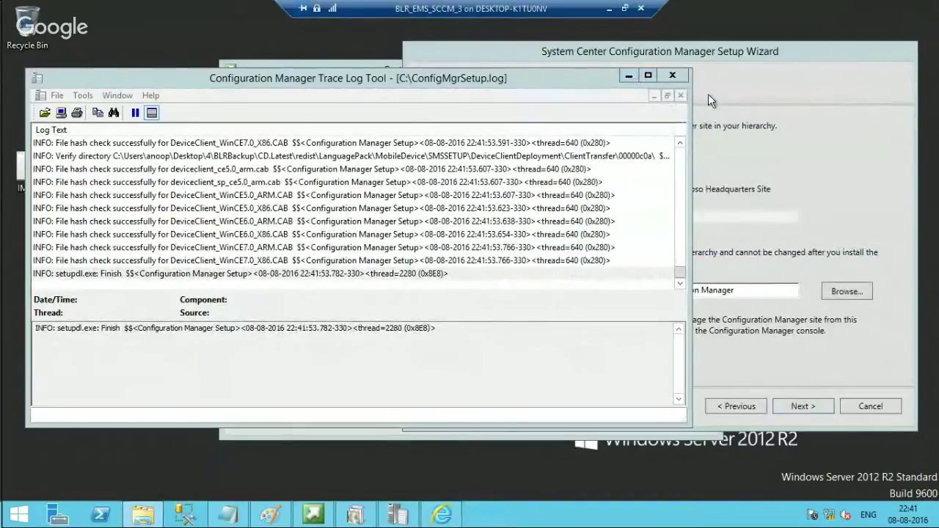
drag(688, 92, 457, 125)
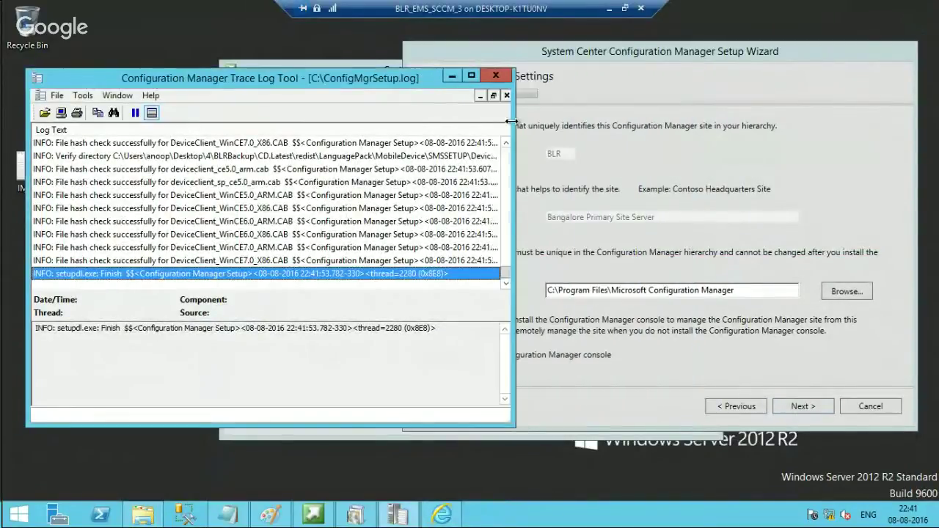
drag(558, 54, 599, 50)
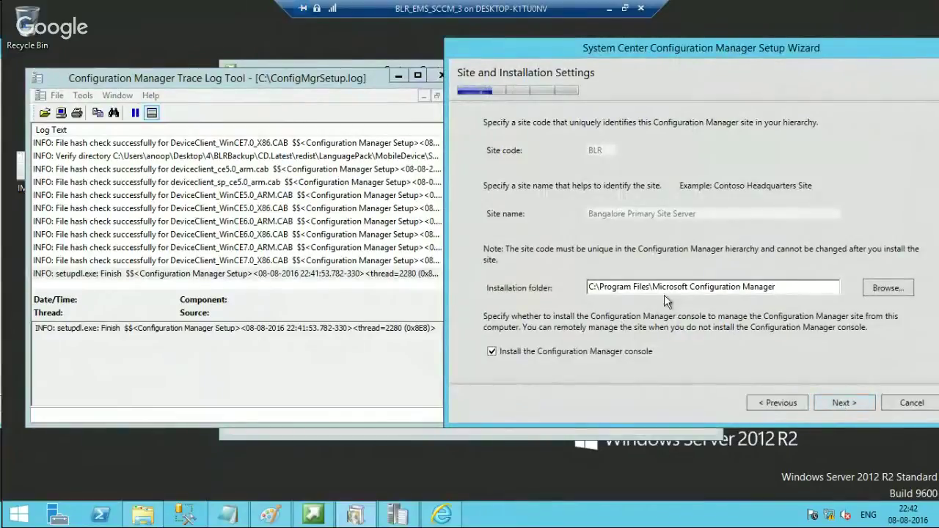
Check the IMP1 notes line 'Installation Path should be same', then minimize Notepad
click(228, 514)
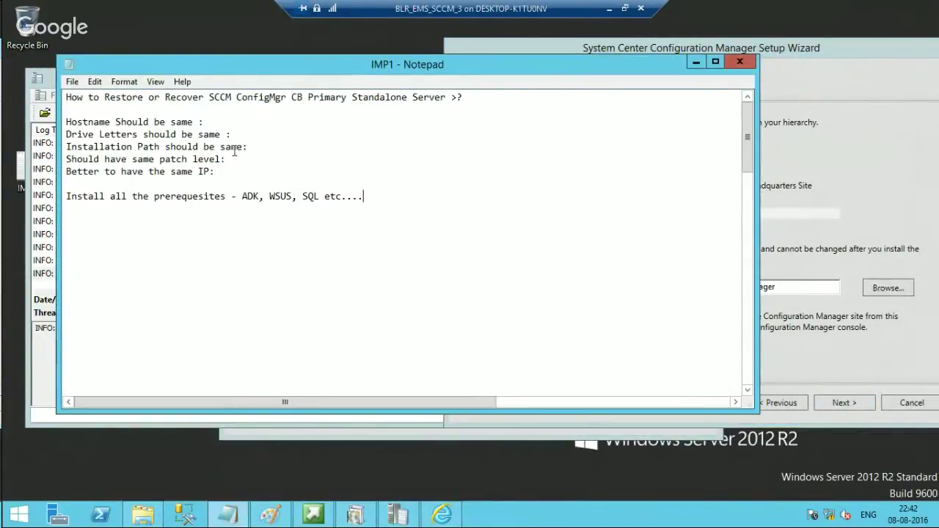
drag(248, 147, 66, 147)
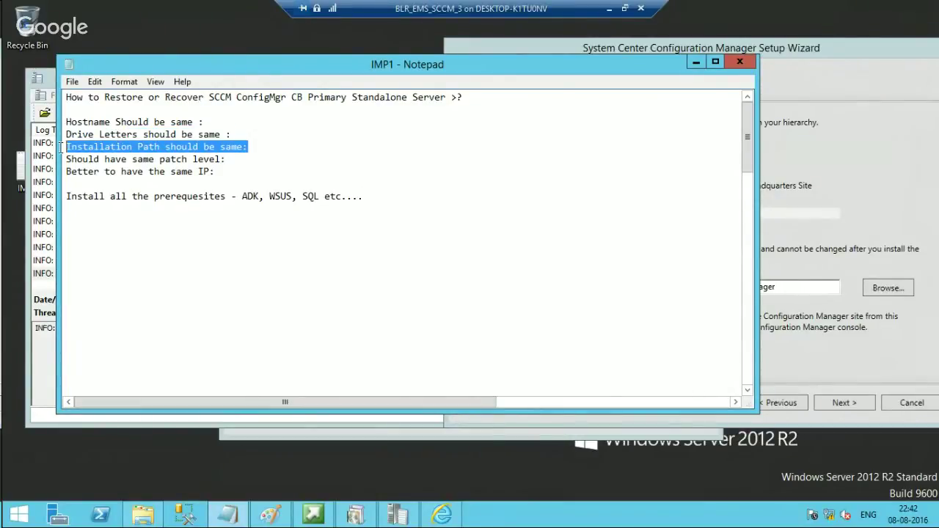
click(696, 61)
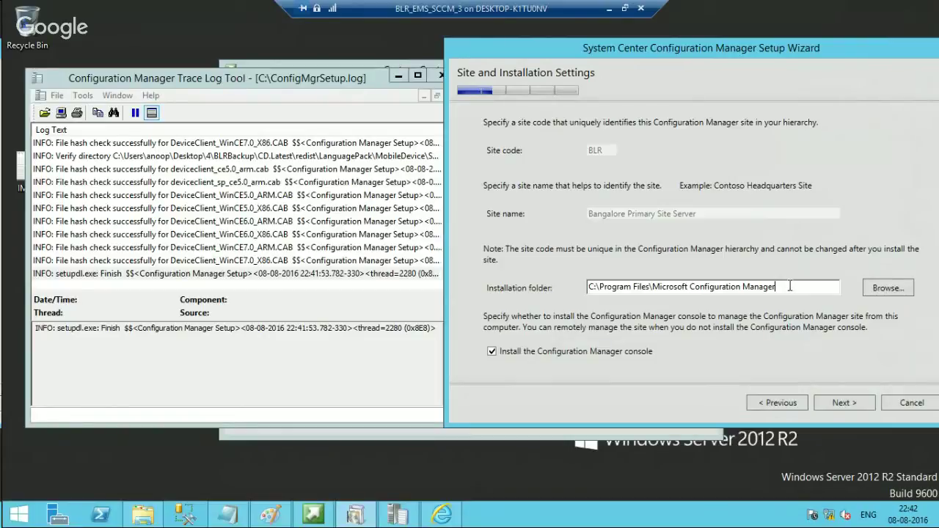
Accept site, SQL database, file location, usage data and summary pages to run the prerequisite check
click(838, 406)
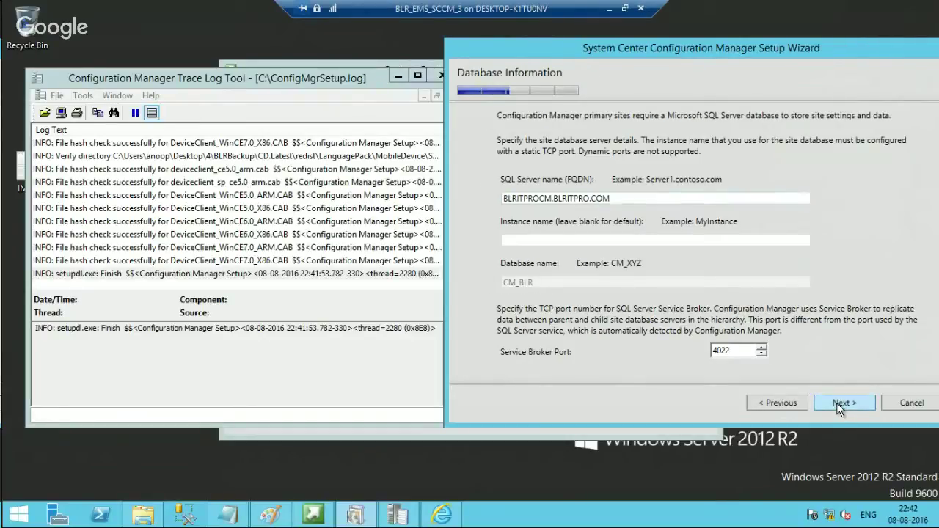
click(837, 403)
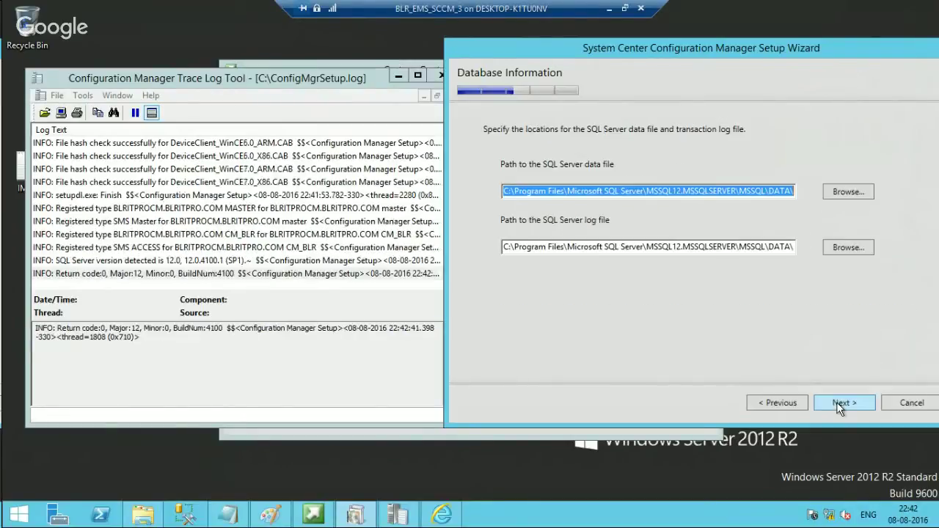
click(836, 402)
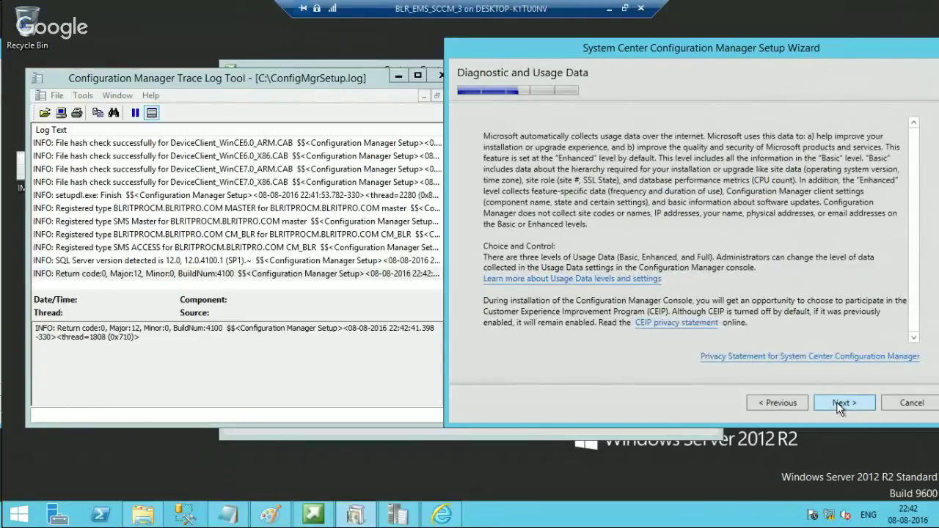
click(837, 403)
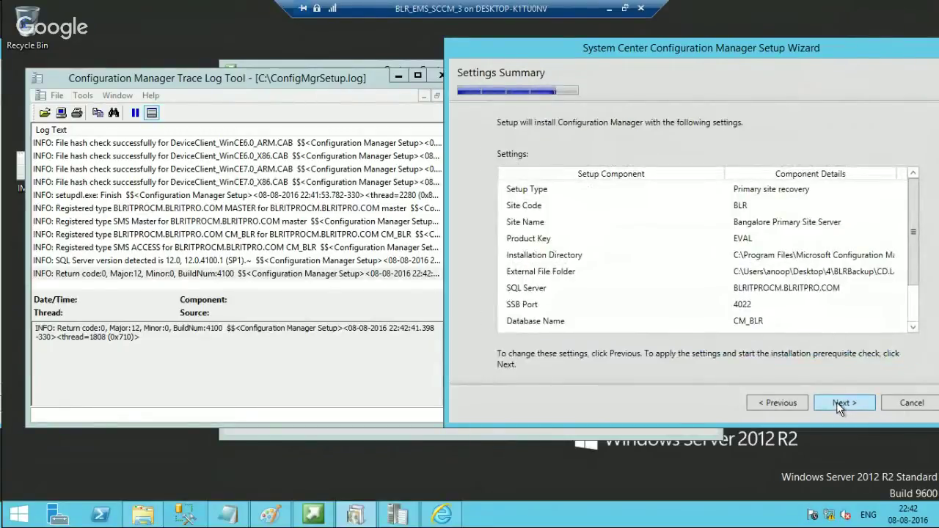
click(837, 402)
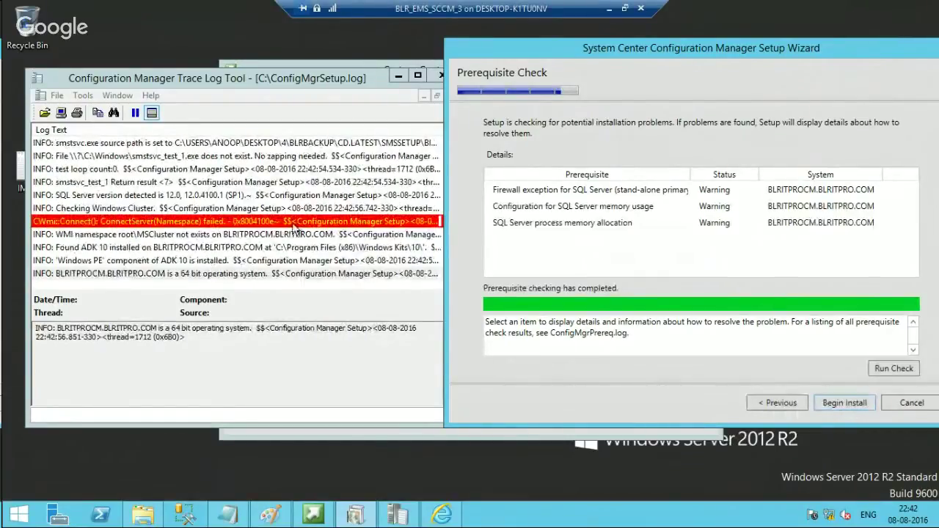
Inspect the red CWmi connection failure in the log, then Begin Install despite the warnings
click(295, 223)
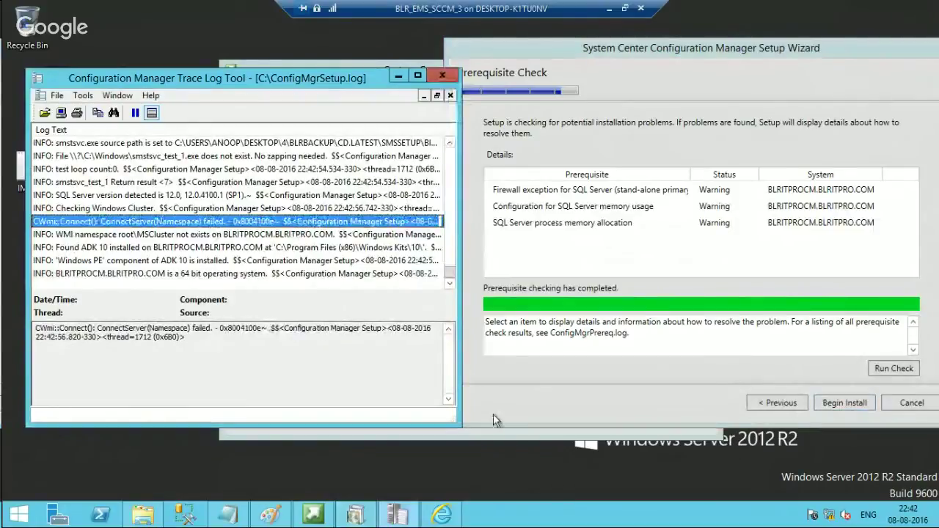
click(829, 404)
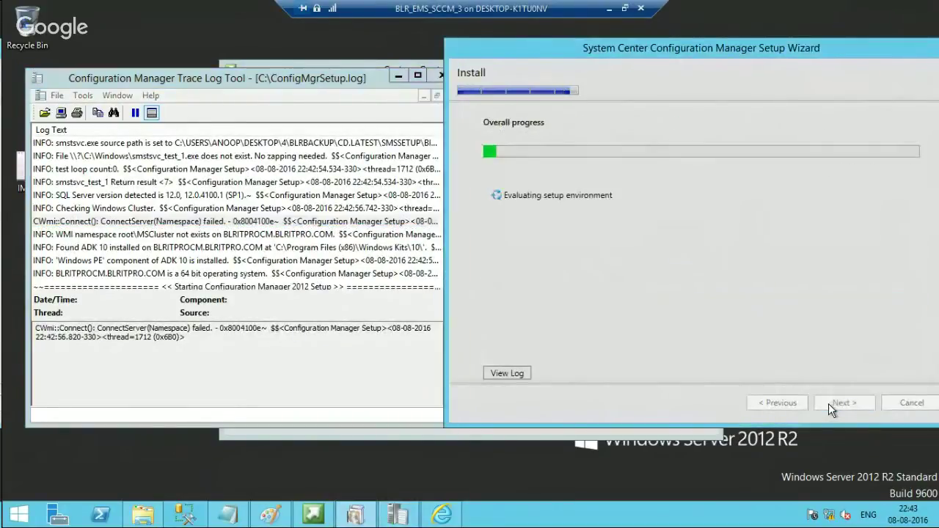
Inspect the 'Starting Configuration Manager 2012 Setup' entry in the setup log
click(309, 293)
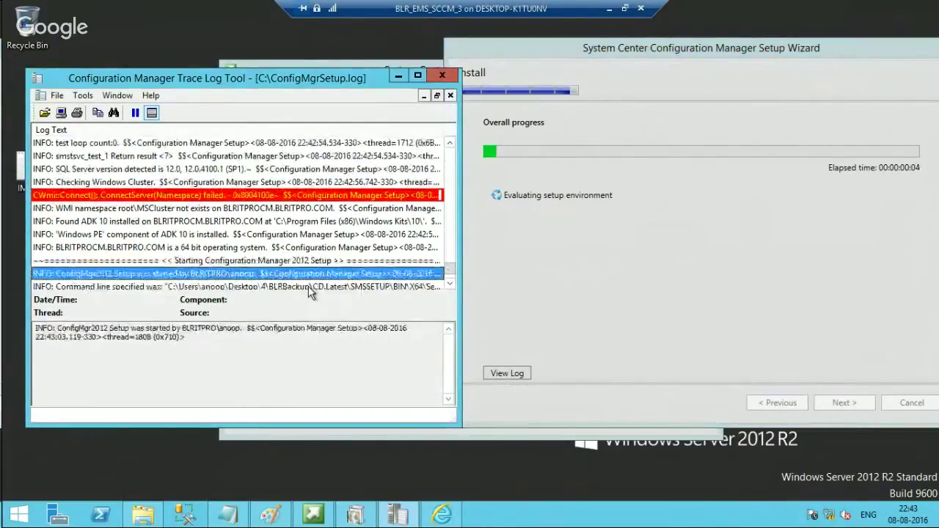
key(Up)
key(Up)
key(Up)
key(Up)
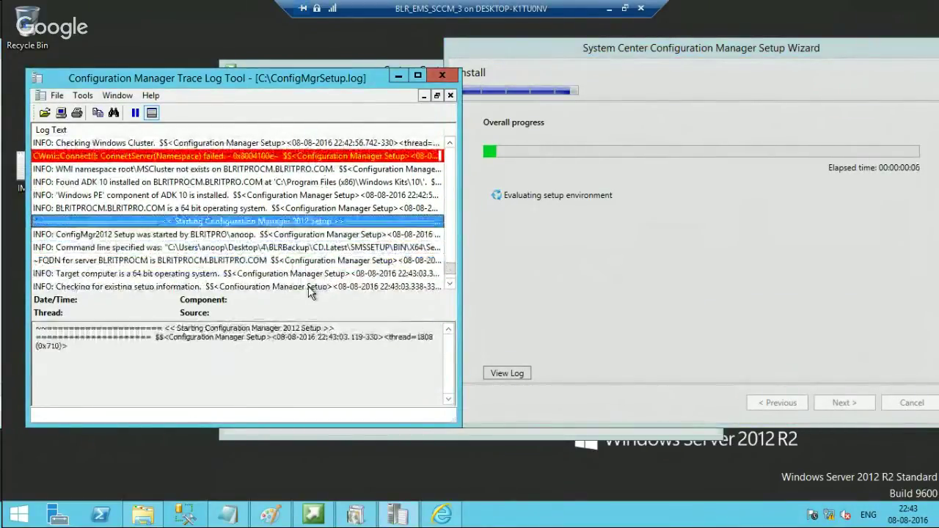
key(Down)
key(Up)
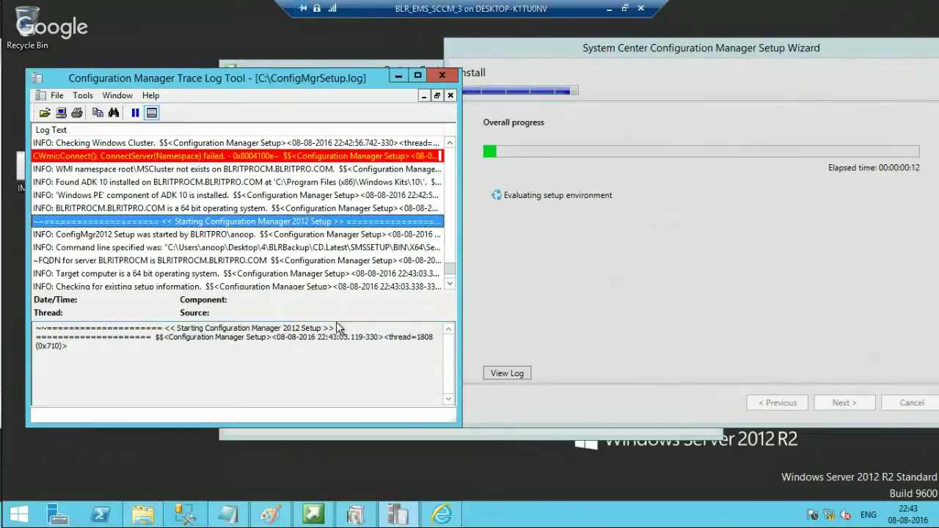
drag(37, 338, 172, 339)
drag(336, 328, 34, 328)
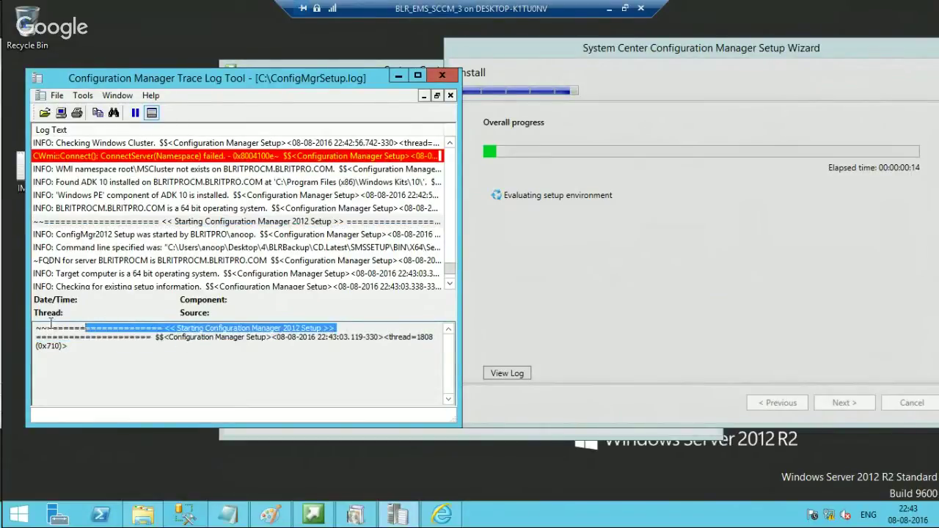
click(191, 394)
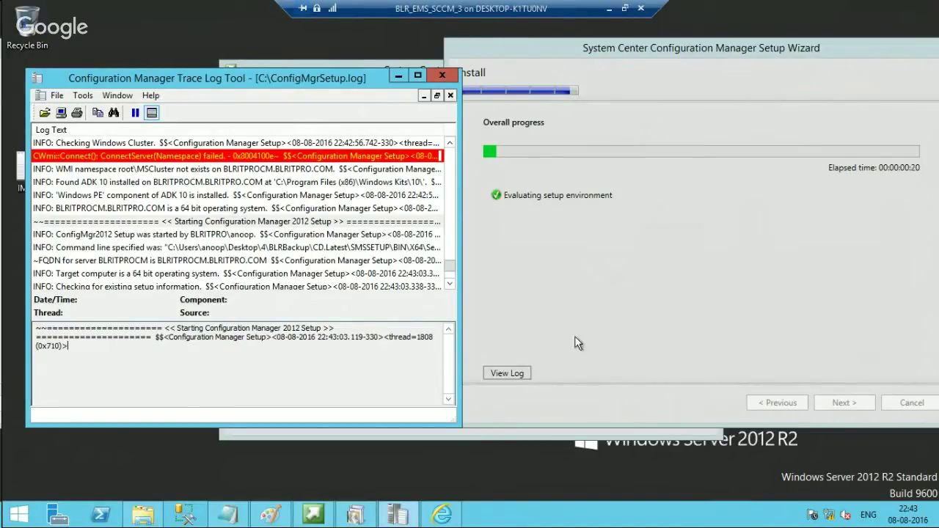
click(448, 284)
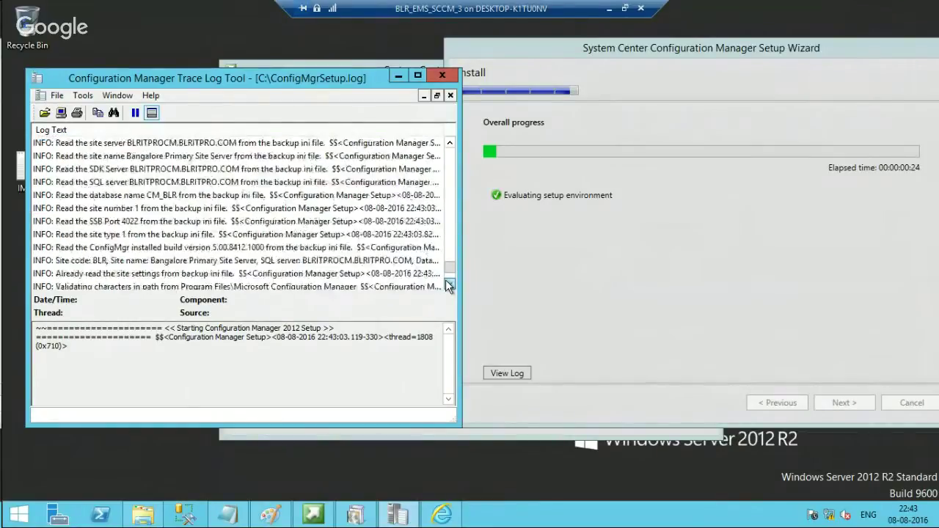
Read the registry connection failure message and the SQL Shared Management Objects install command
double_click(449, 144)
click(449, 144)
click(409, 157)
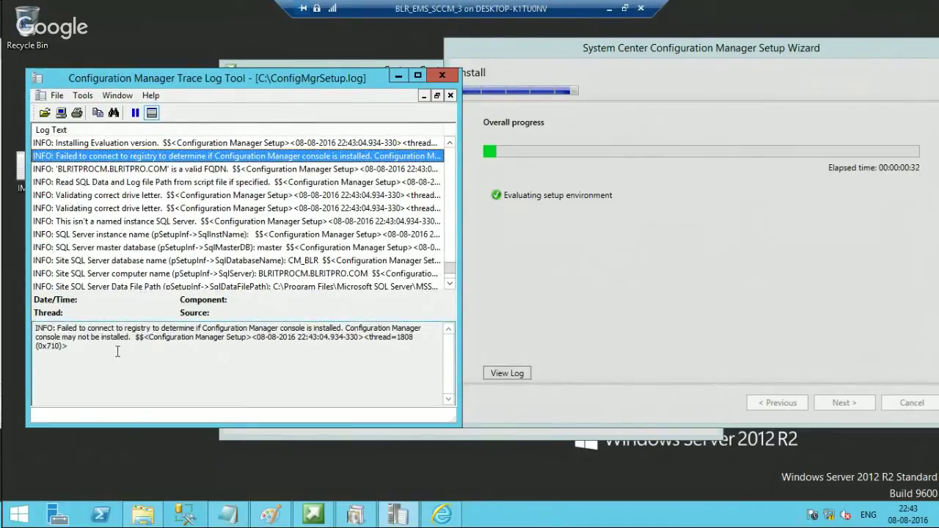
drag(81, 350, 33, 327)
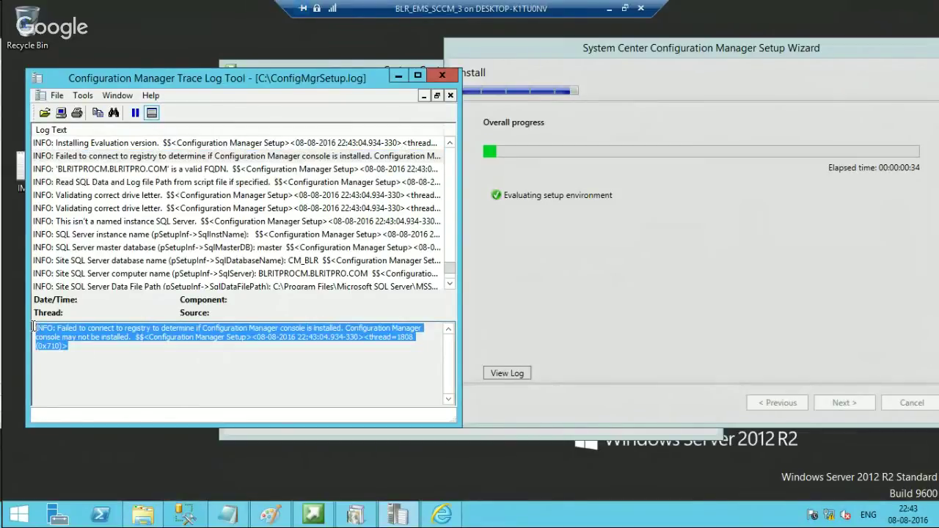
click(449, 268)
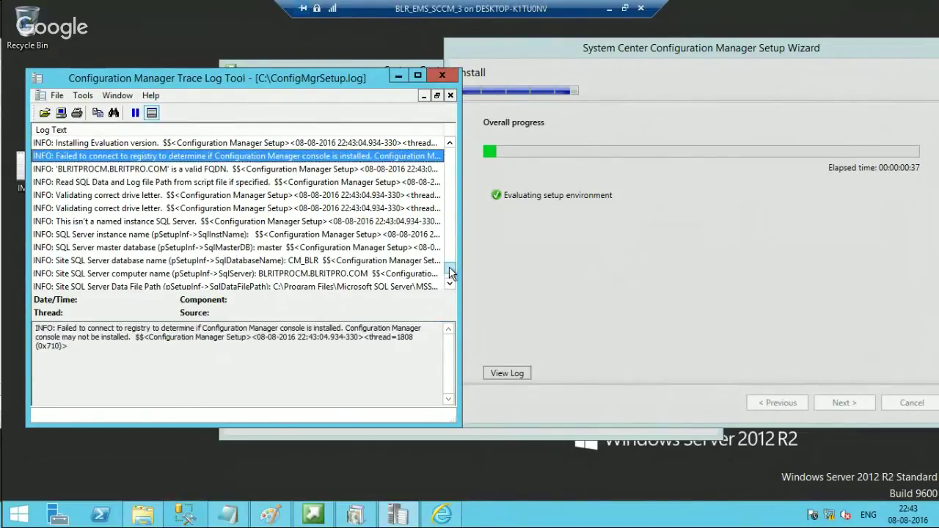
drag(450, 267, 447, 280)
click(281, 274)
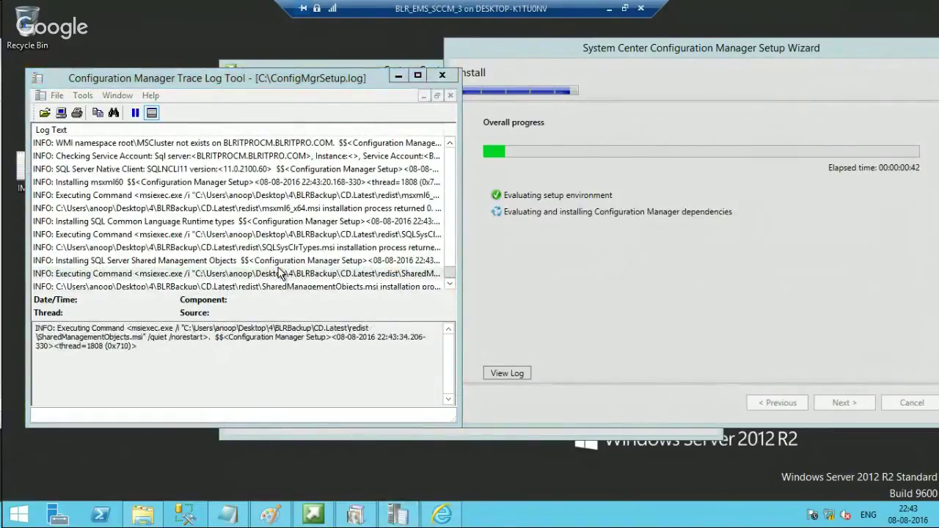
Check the ADK 10 detection and msiexec redist entries, then select the new 'Source file is not found' error
click(278, 281)
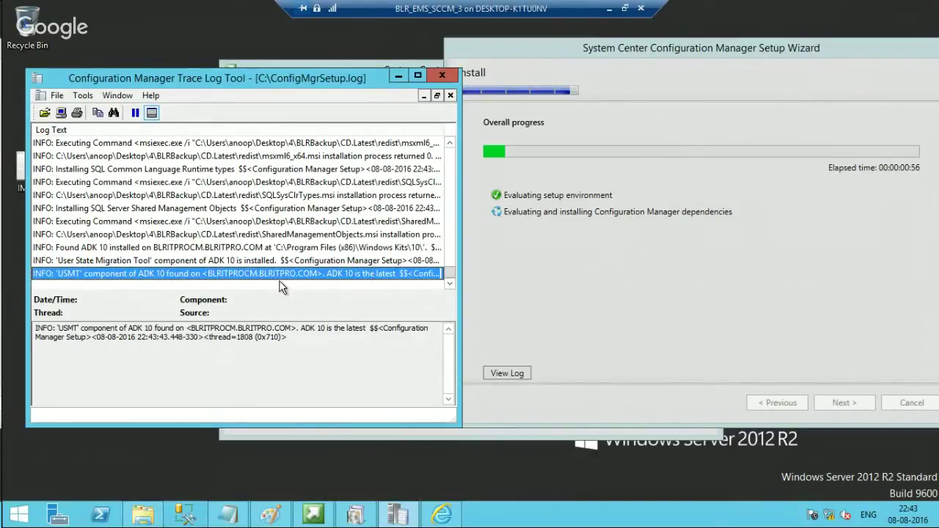
click(274, 222)
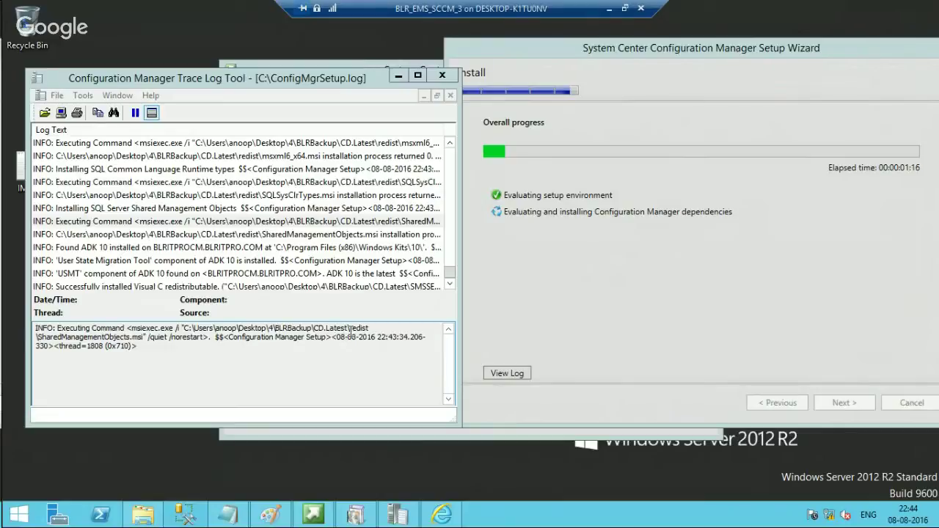
drag(351, 329, 369, 331)
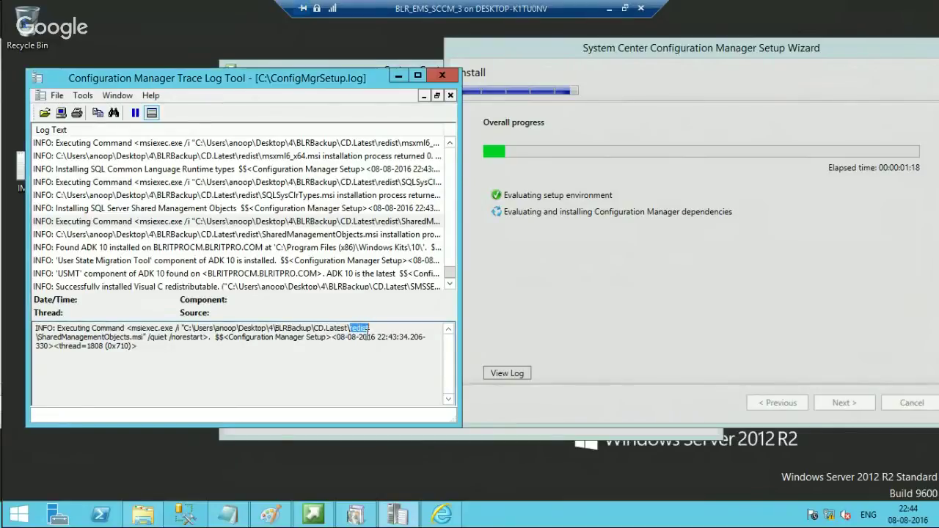
click(301, 365)
click(447, 286)
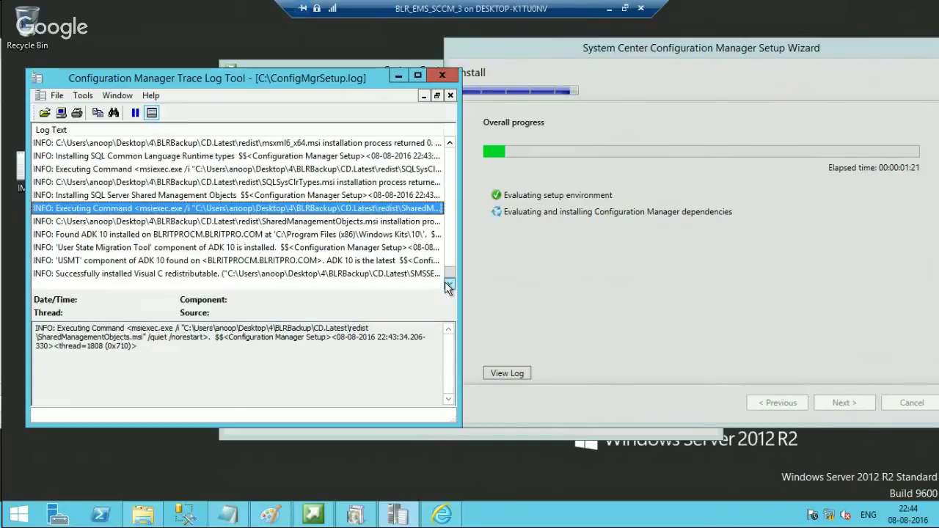
Read the 'Source file is not found' error and SQL certificate message until 'Core setup has completed' appears
click(371, 274)
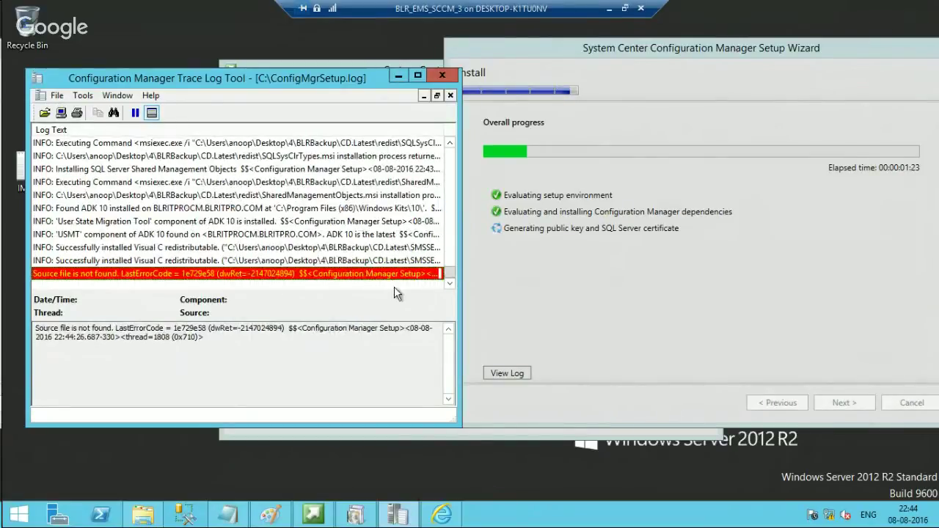
click(377, 275)
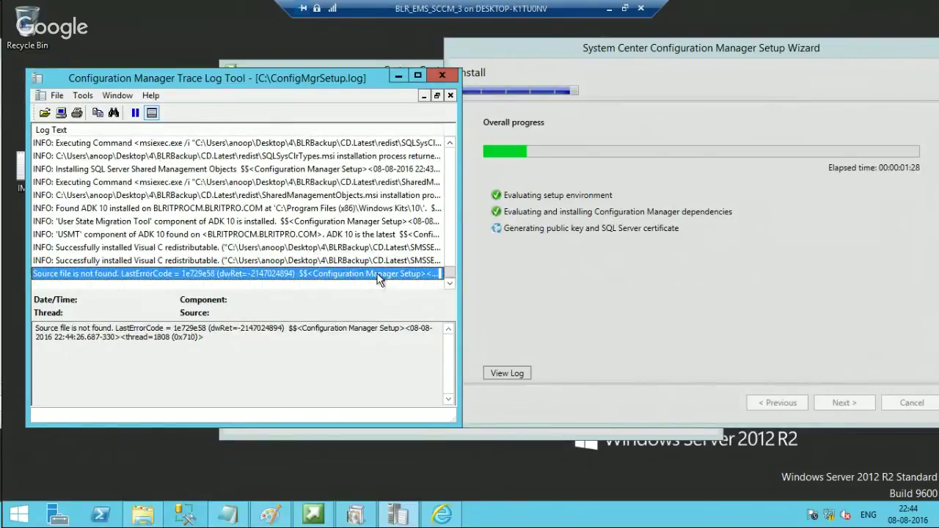
drag(251, 341, 40, 328)
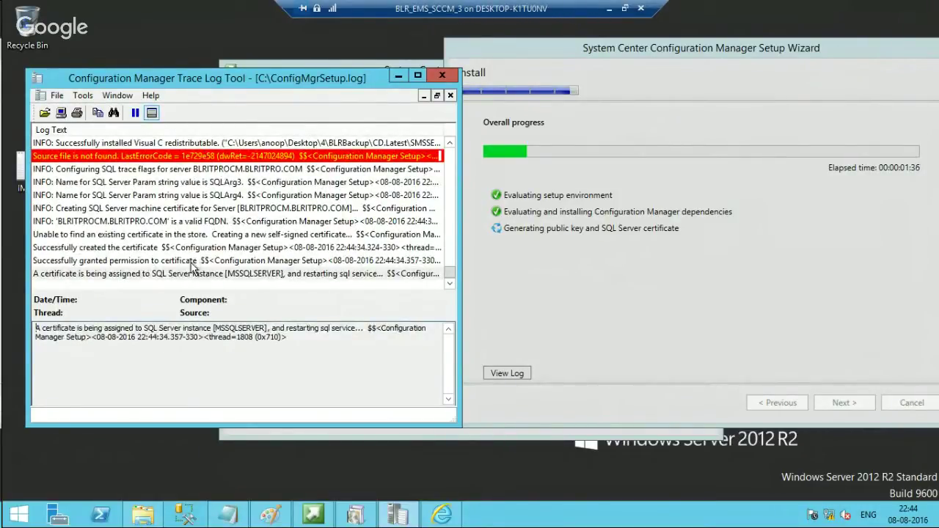
click(207, 277)
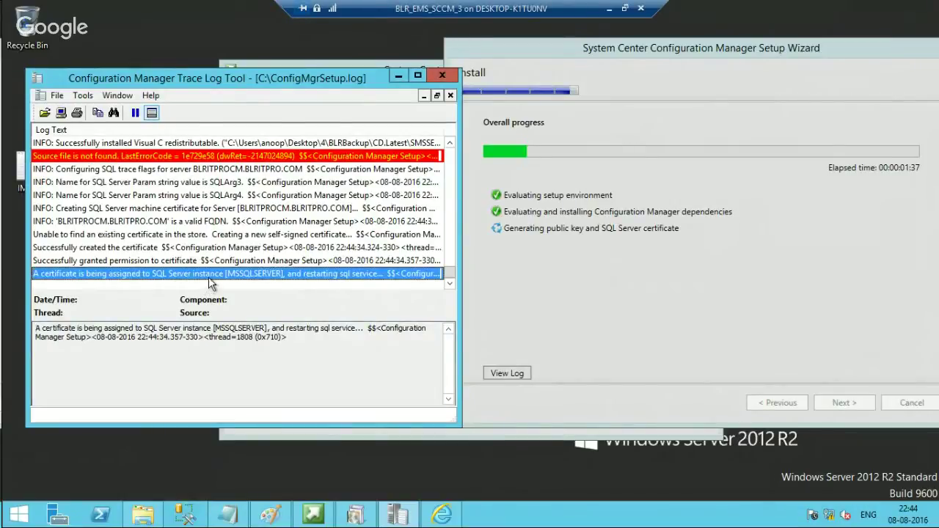
click(276, 158)
click(295, 274)
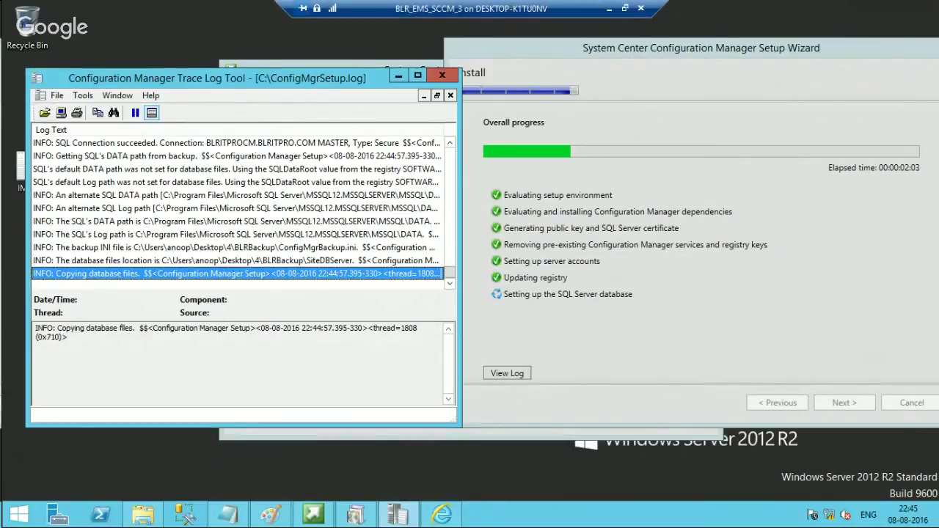
click(624, 9)
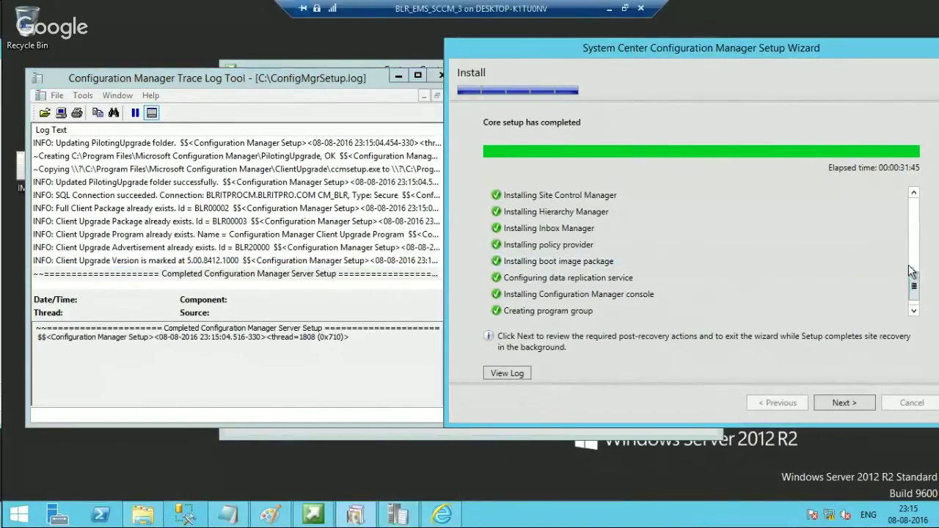
mouse_move(913, 293)
mouse_down()
mouse_move(908, 266)
mouse_move(911, 301)
mouse_up()
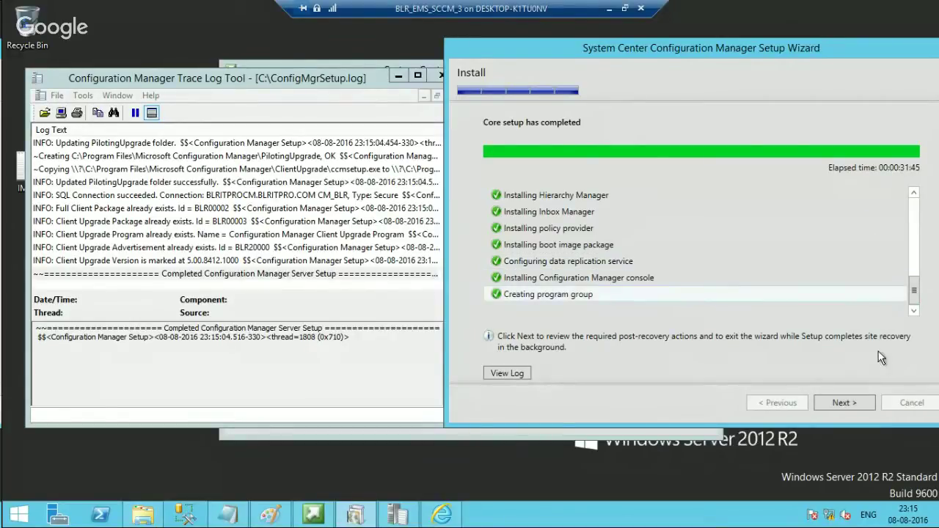
click(332, 247)
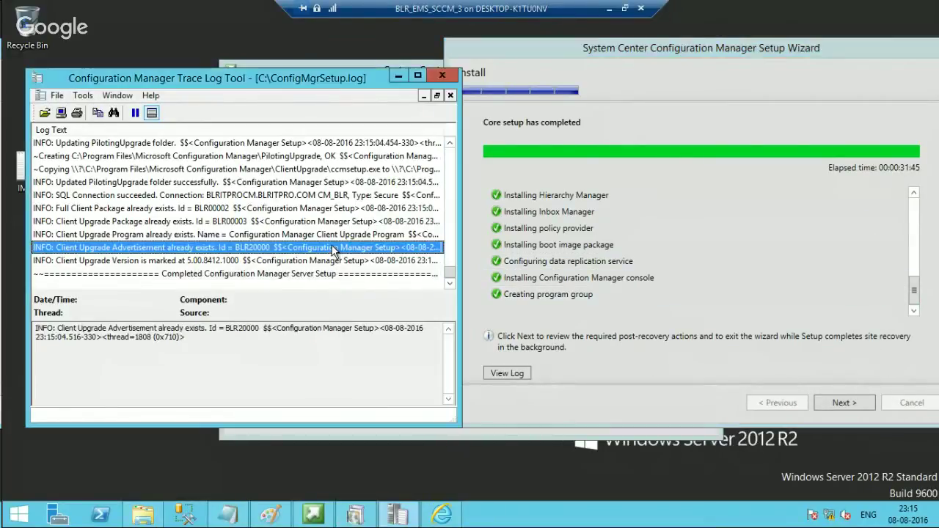
key(Up)
key(Up)
key(Up)
key(Up)
key(Up)
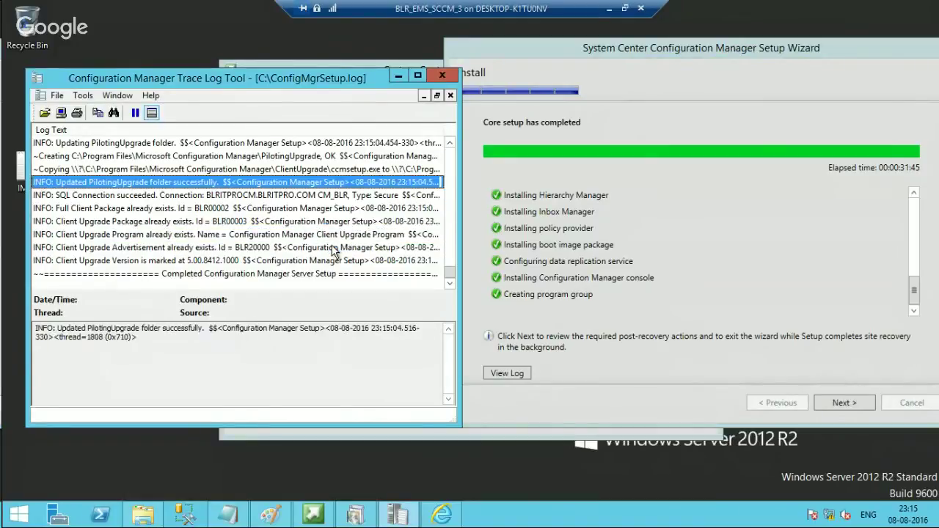
key(Up)
key(Up)
key(Up)
key(Up)
key(Up)
key(Up)
key(Up)
key(Up)
key(Up)
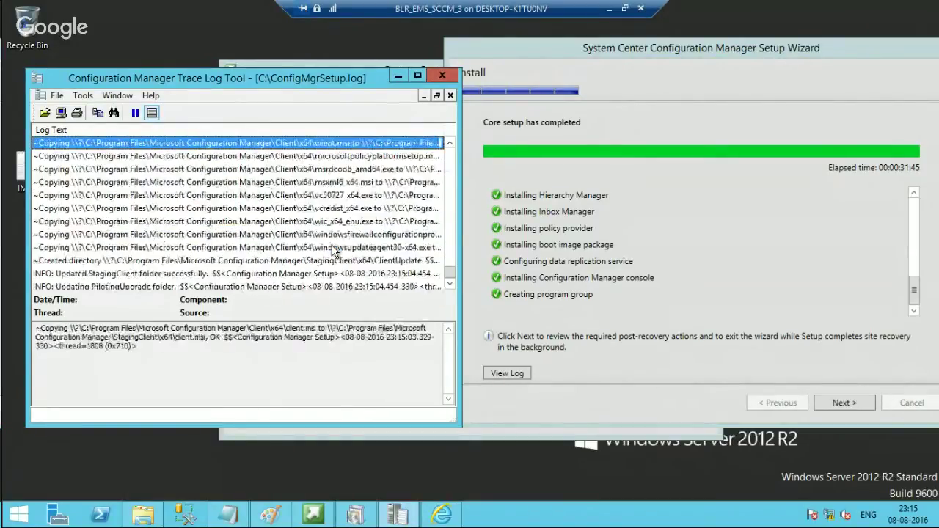
key(Up)
key(Up)
key(Up)
key(Up)
key(Up)
key(Up)
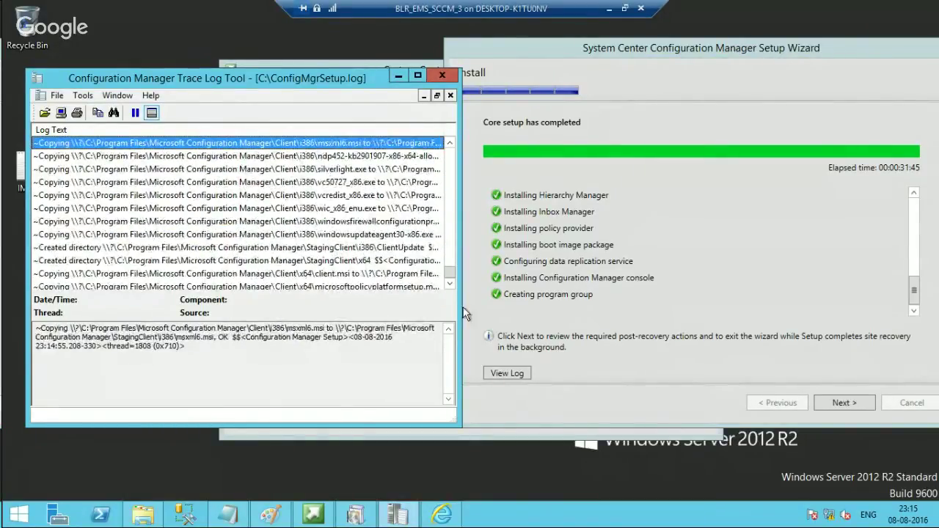
click(571, 290)
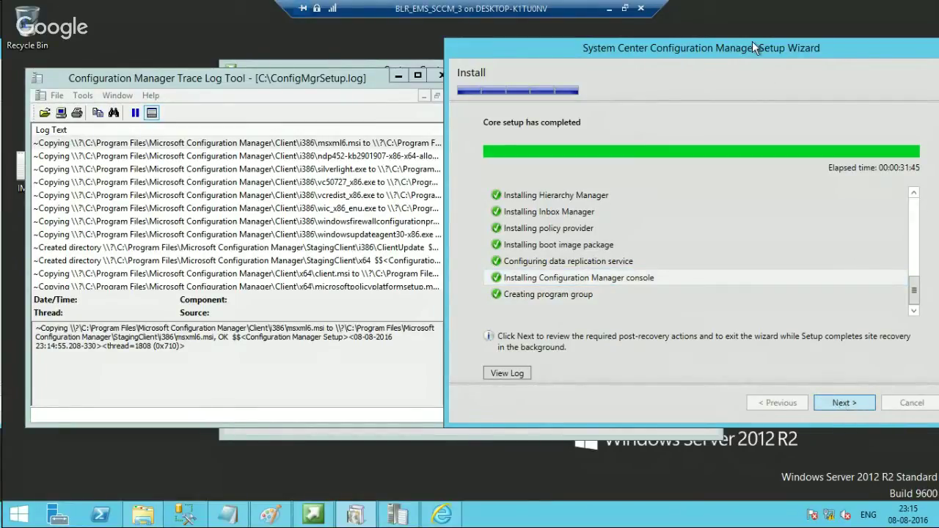
Close the splash window and the finished recovery wizard, then show the full Apps list on Start
click(399, 77)
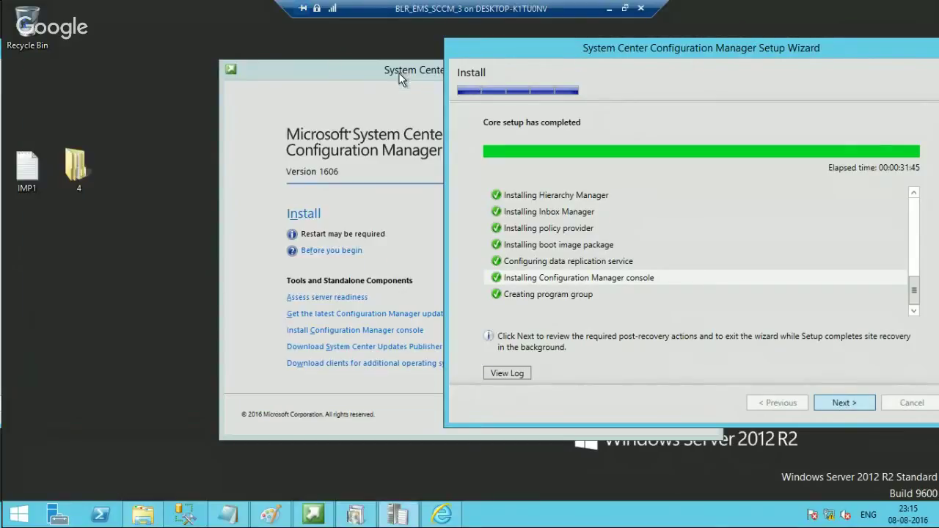
click(374, 85)
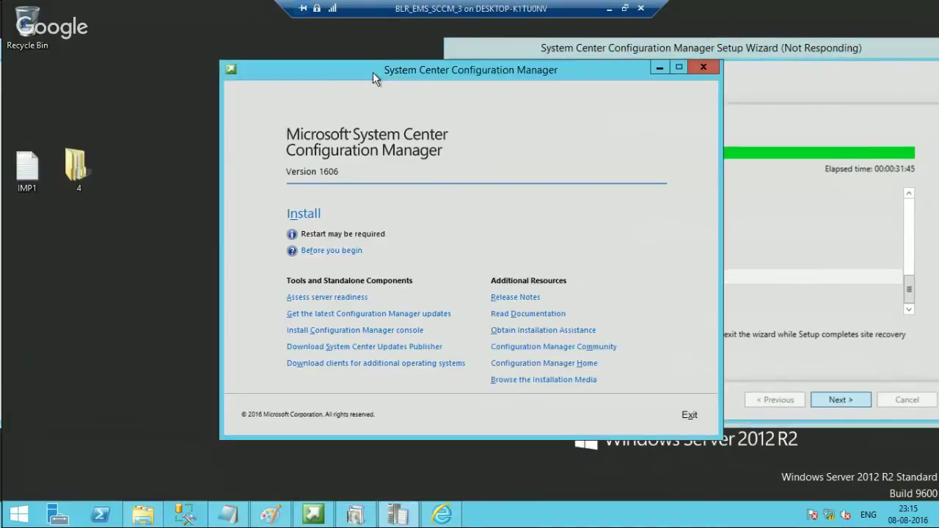
click(701, 68)
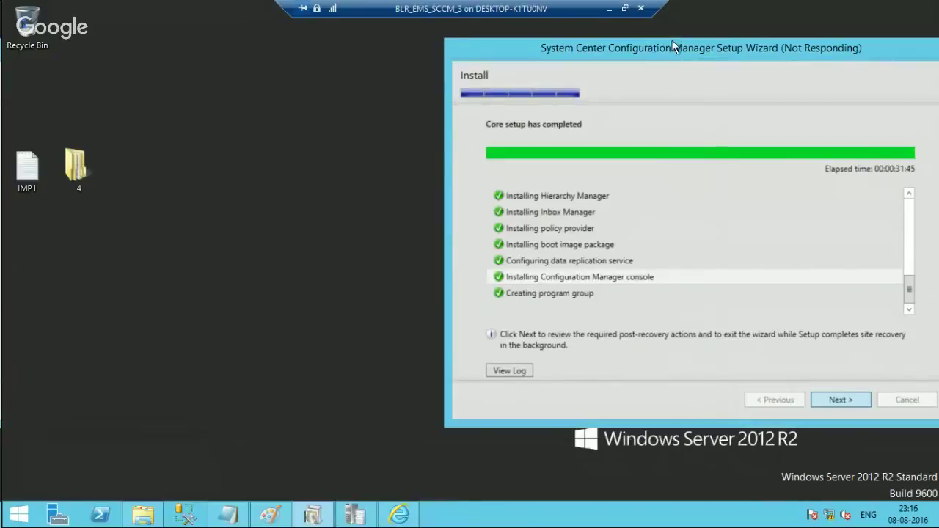
drag(674, 46, 518, 64)
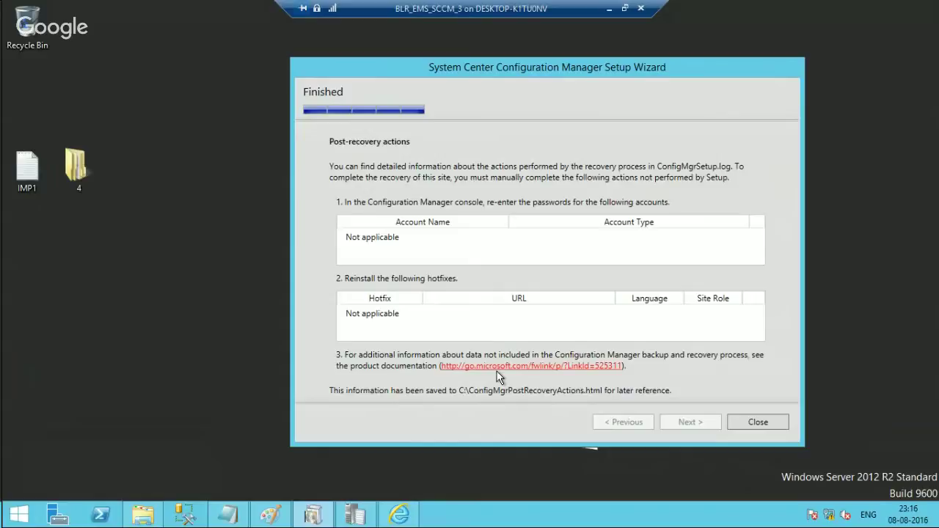
click(754, 424)
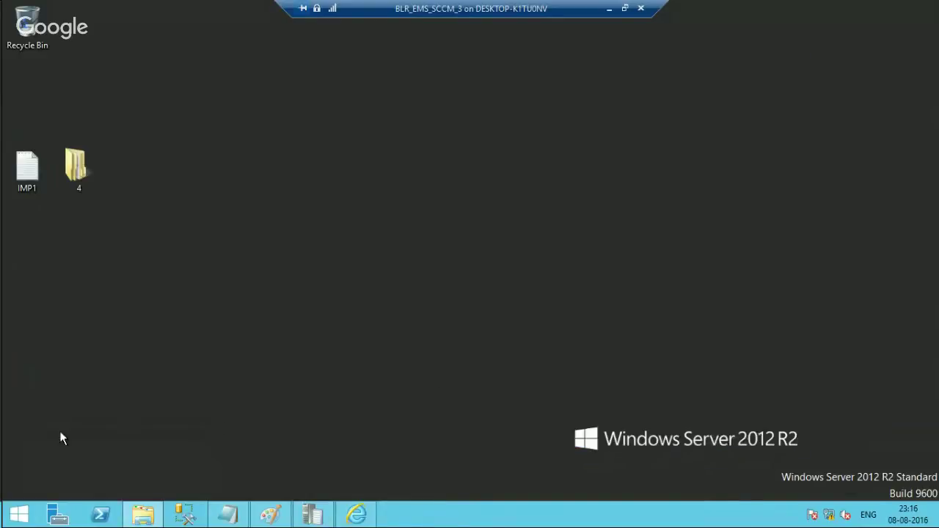
click(18, 514)
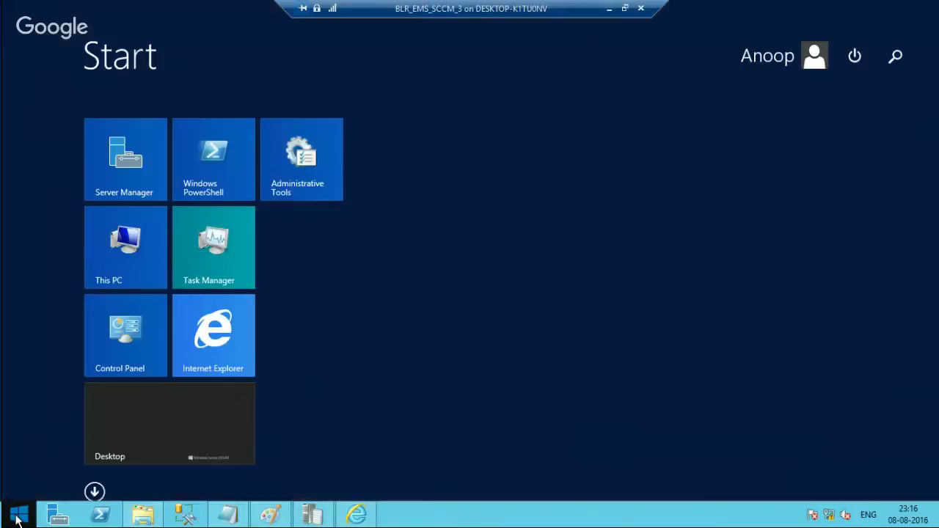
click(95, 494)
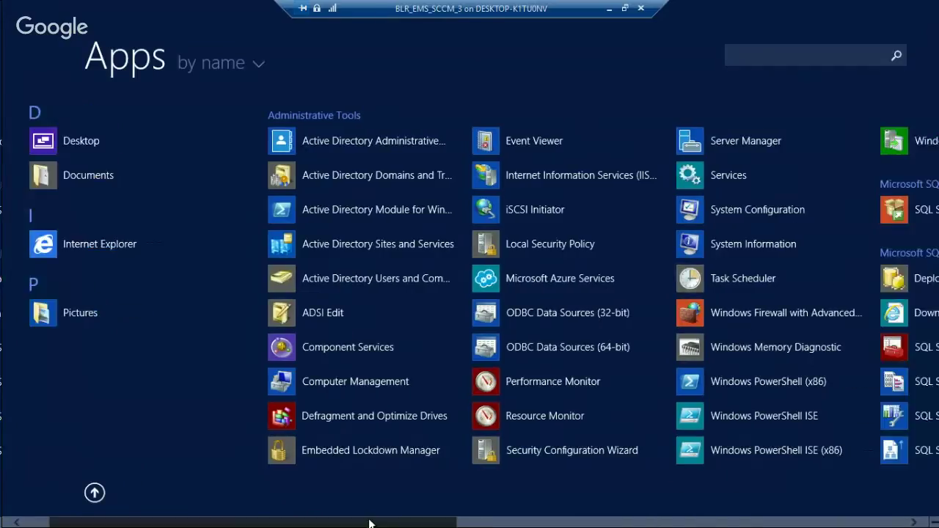
Launch Configuration Manager Console from Microsoft System Center apps and maximize the Trace Log Tool
scroll(369, 522, down, 1)
drag(369, 523, 712, 516)
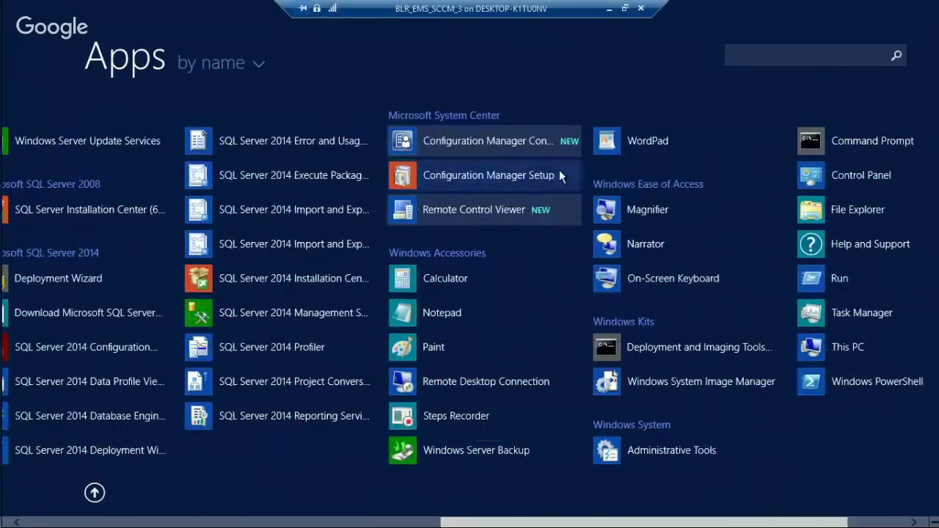
click(515, 142)
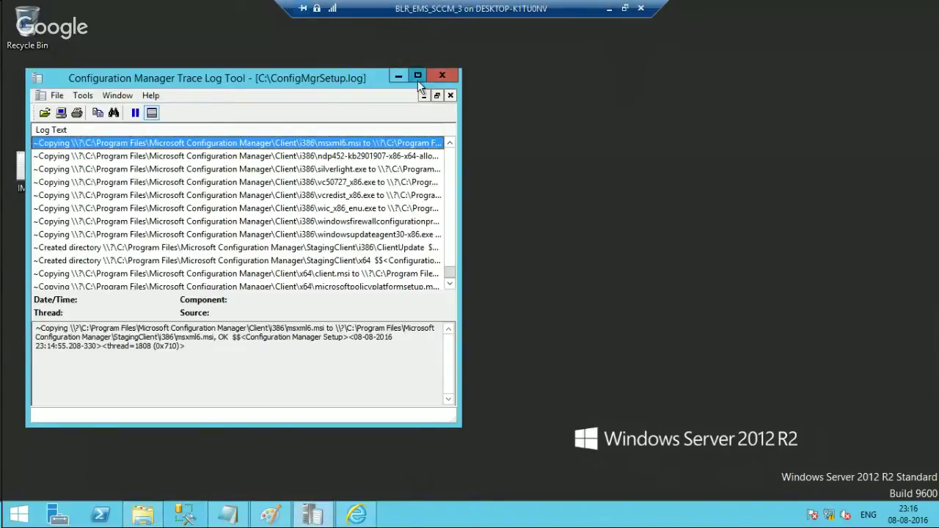
click(418, 75)
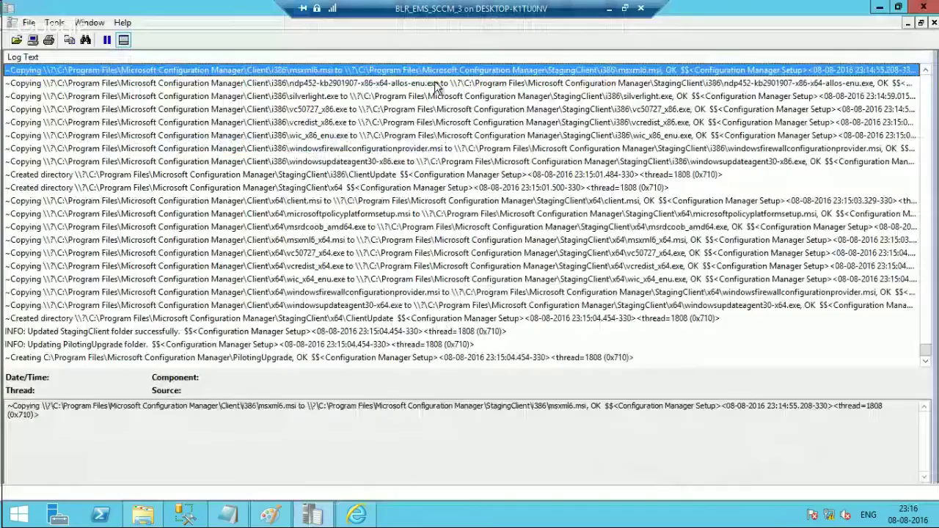
key(Up)
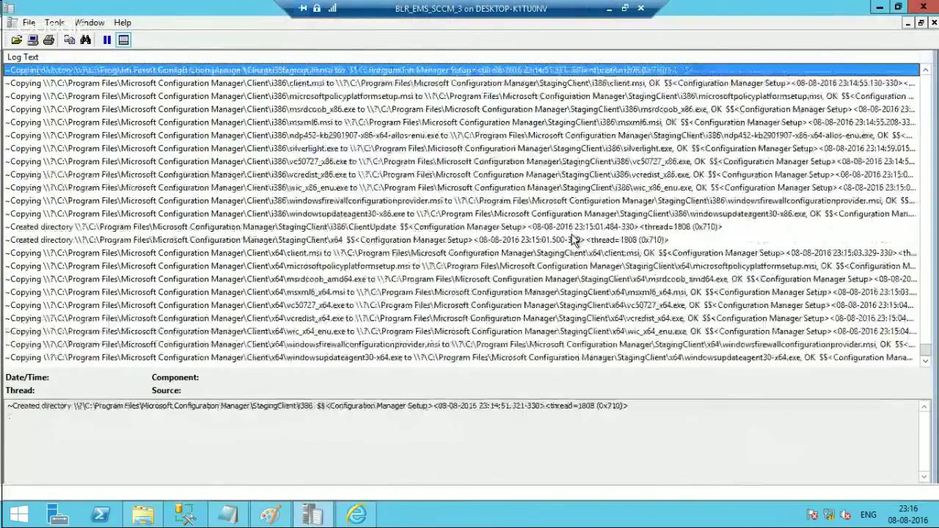
Show Device Collections in Assets and Compliance, listing seven collections including Admin Dept, HR and IT
key(Down)
key(Down)
key(Down)
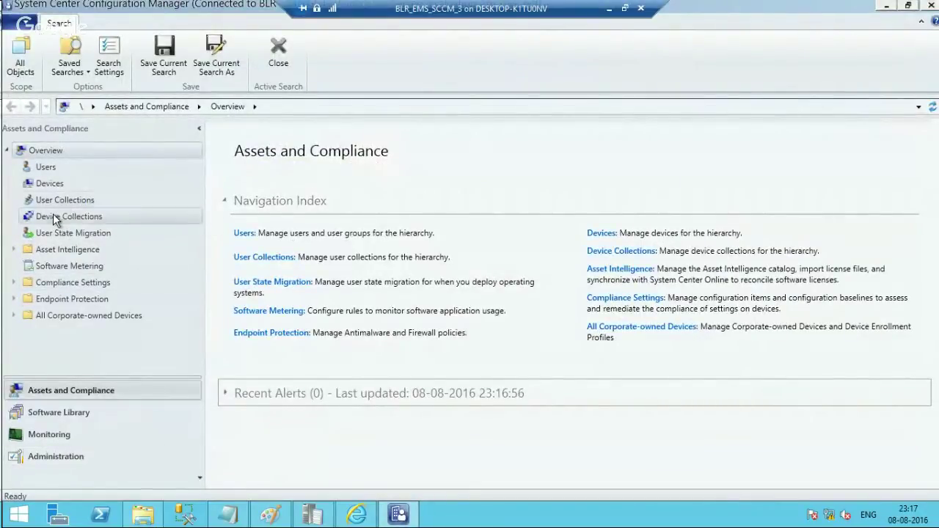
click(55, 217)
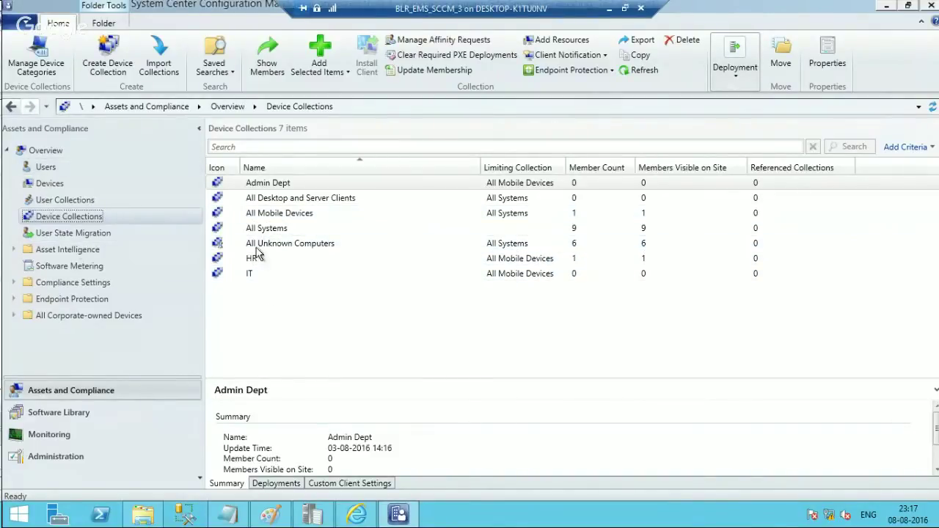
Select the existing subscription under Administration > Cloud Services > Microsoft Intune Subscriptions
click(65, 455)
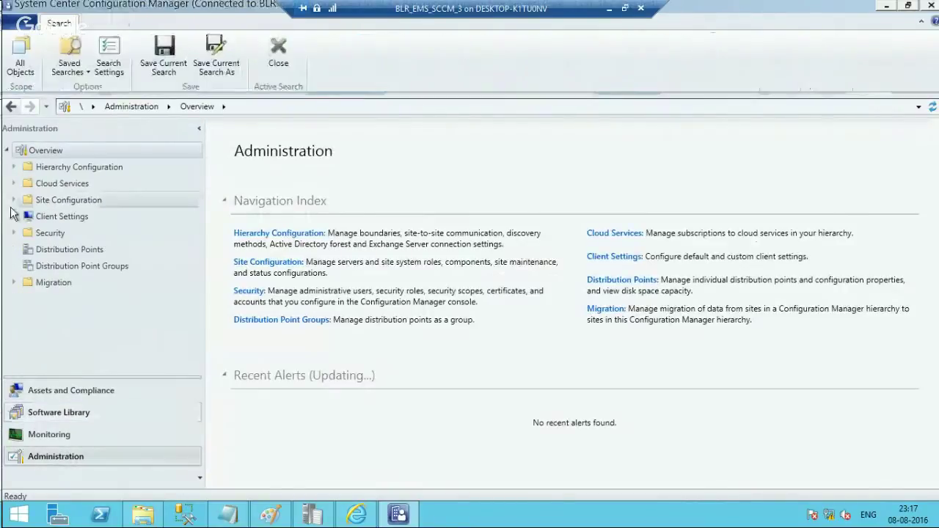
click(13, 184)
click(99, 200)
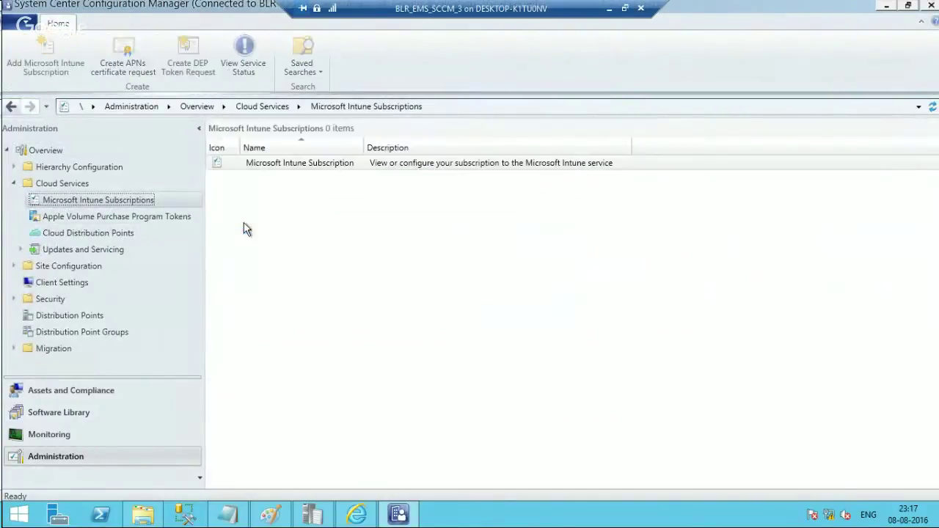
click(274, 164)
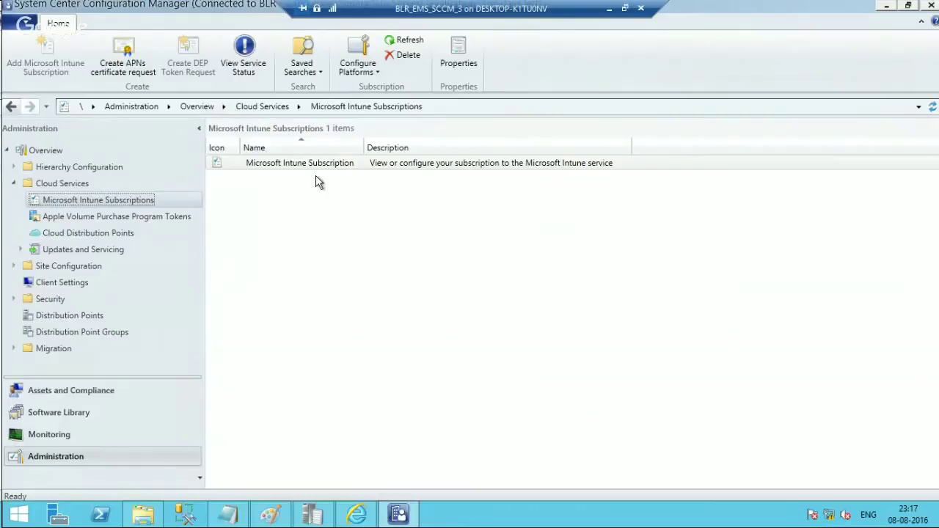
In CMTrace, browse to C:\Program Files\Microsoft Configuration Manager\Logs, granting folder access
click(307, 520)
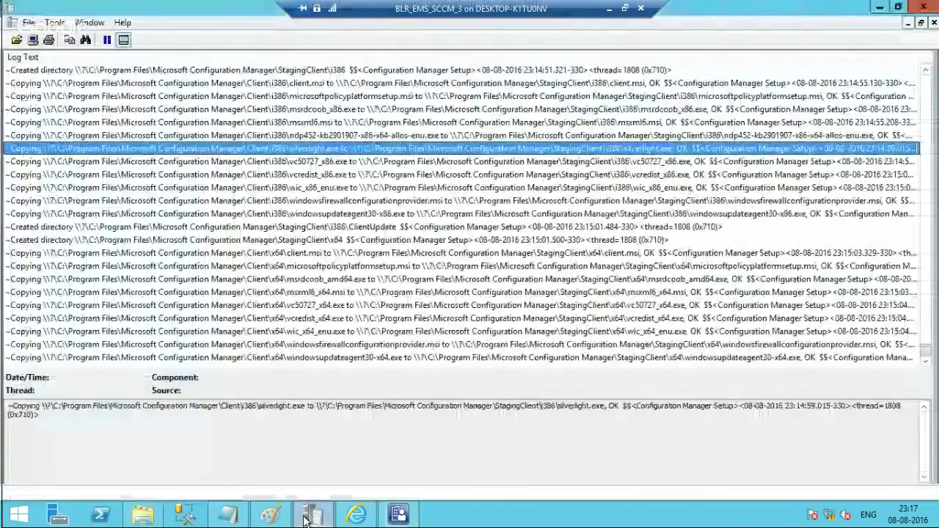
click(26, 23)
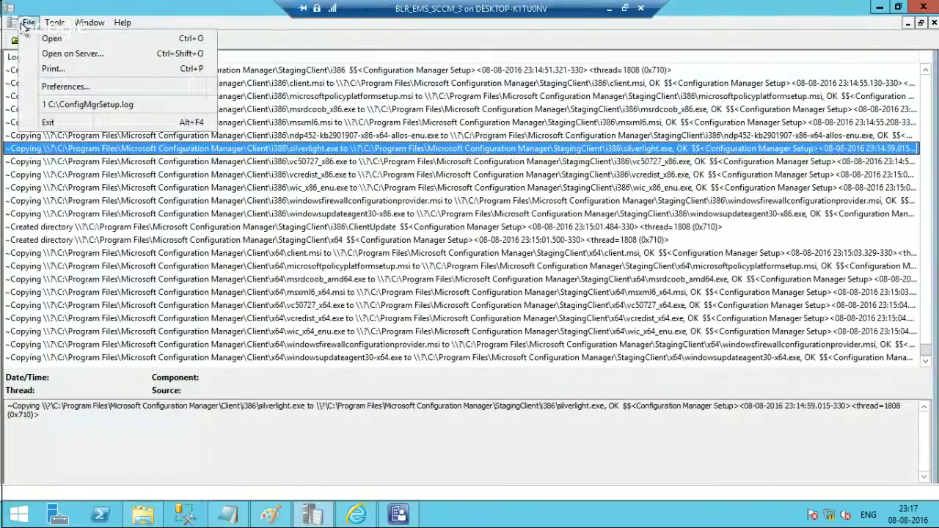
click(51, 38)
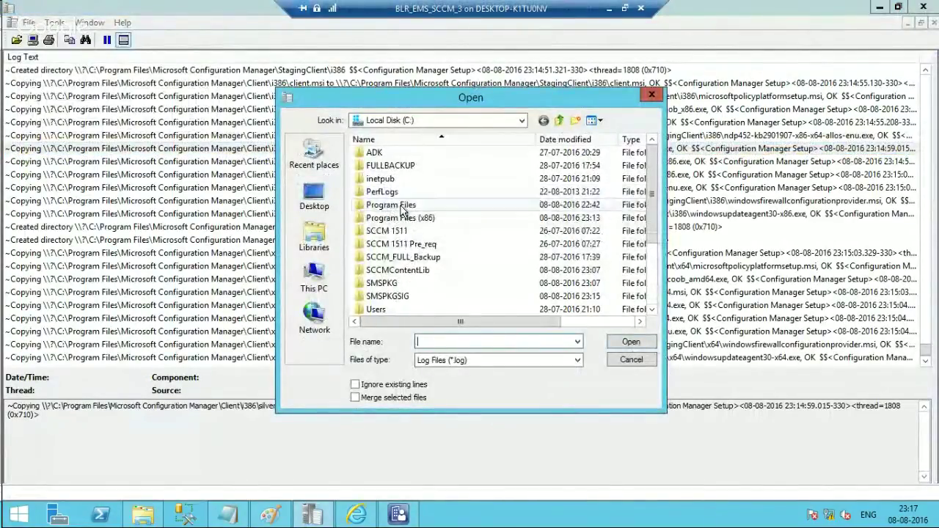
double_click(397, 206)
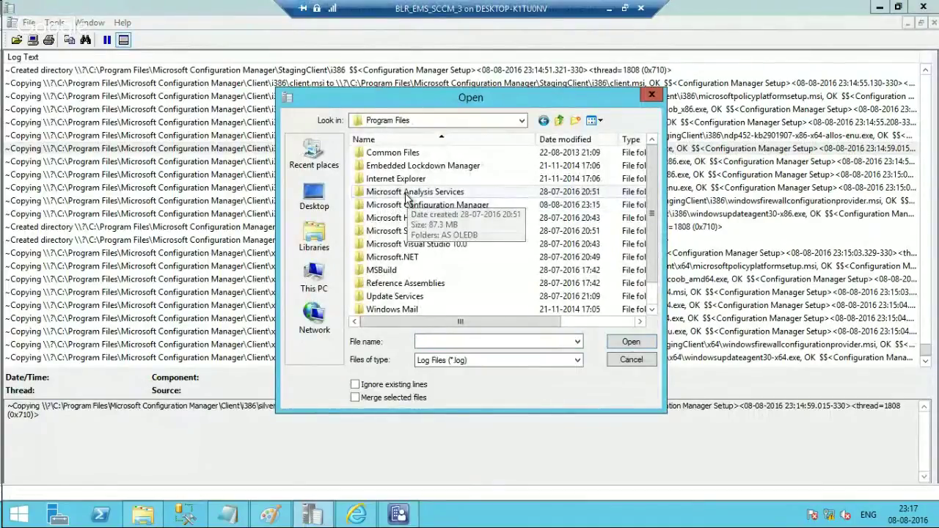
mouse_move(414, 192)
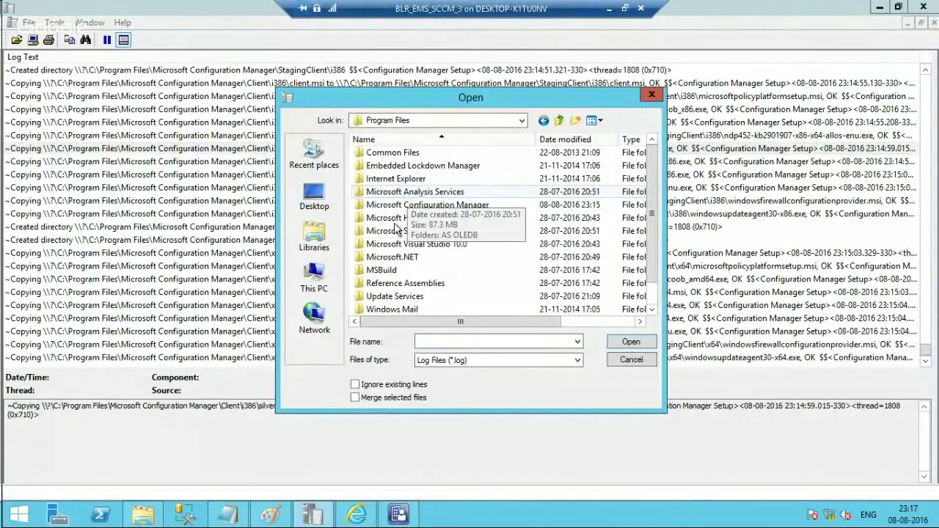
double_click(428, 204)
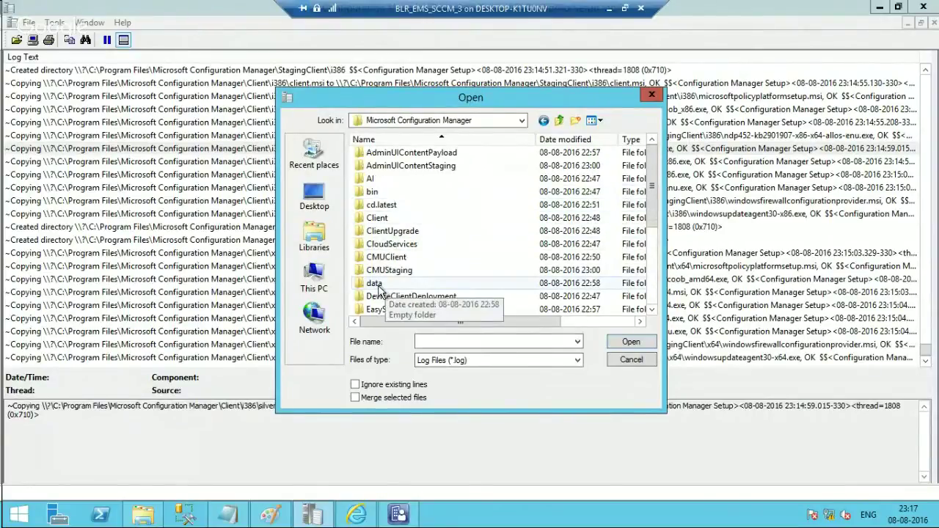
scroll(380, 291, down, 4)
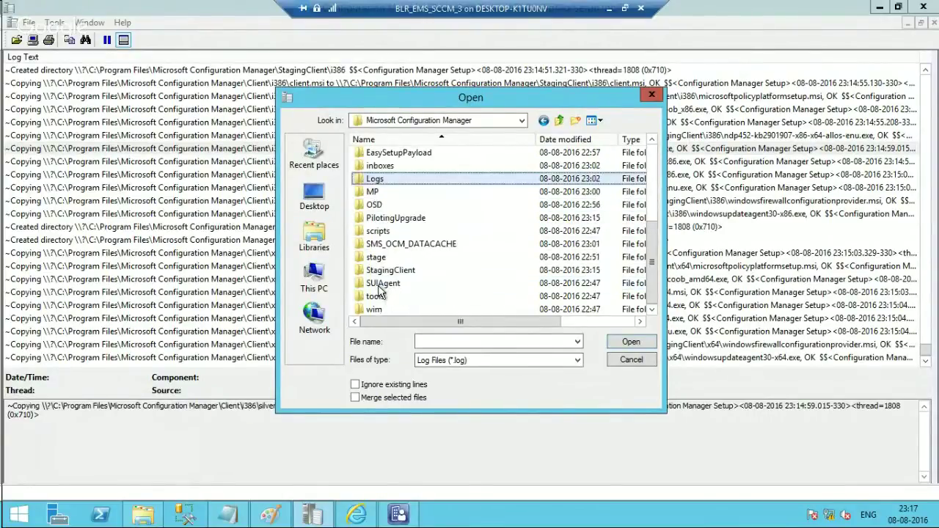
double_click(386, 180)
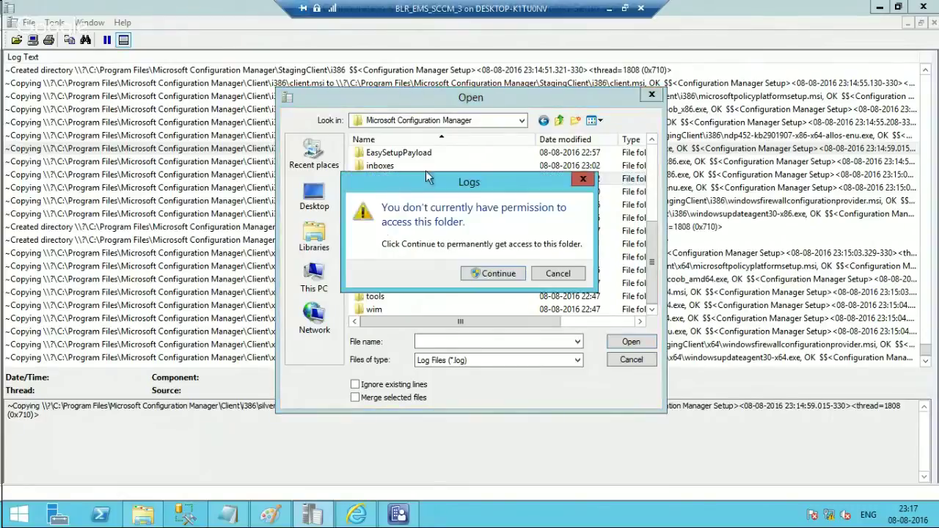
click(489, 277)
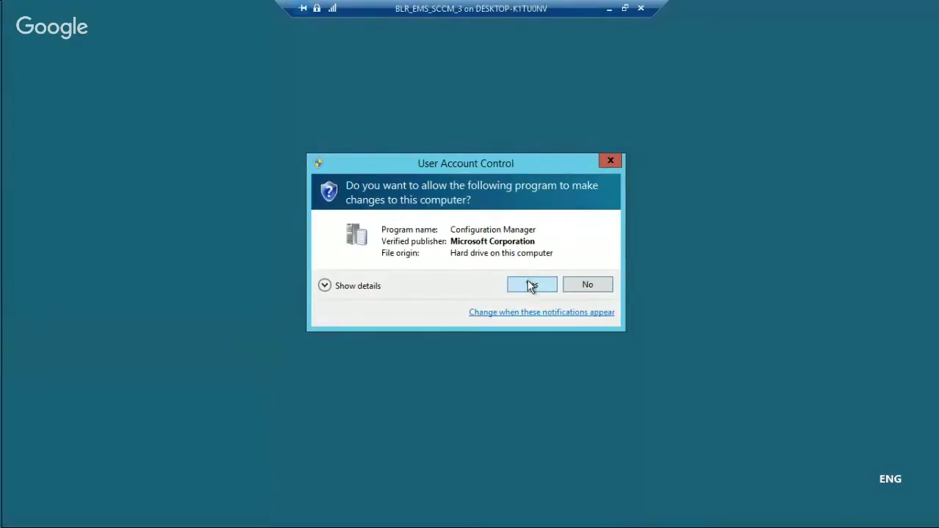
click(531, 286)
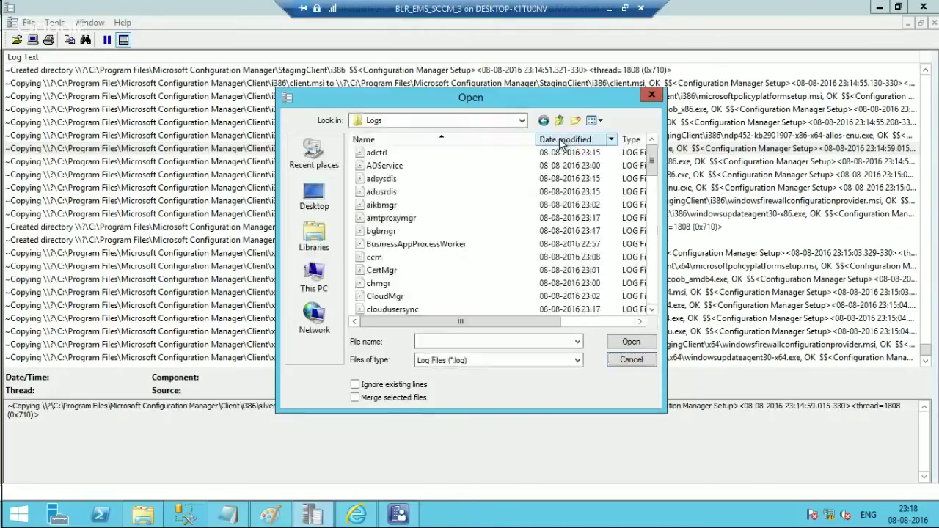
Load dmpuploader.log from the Configuration Manager Logs folder
click(394, 218)
key(d)
key(m)
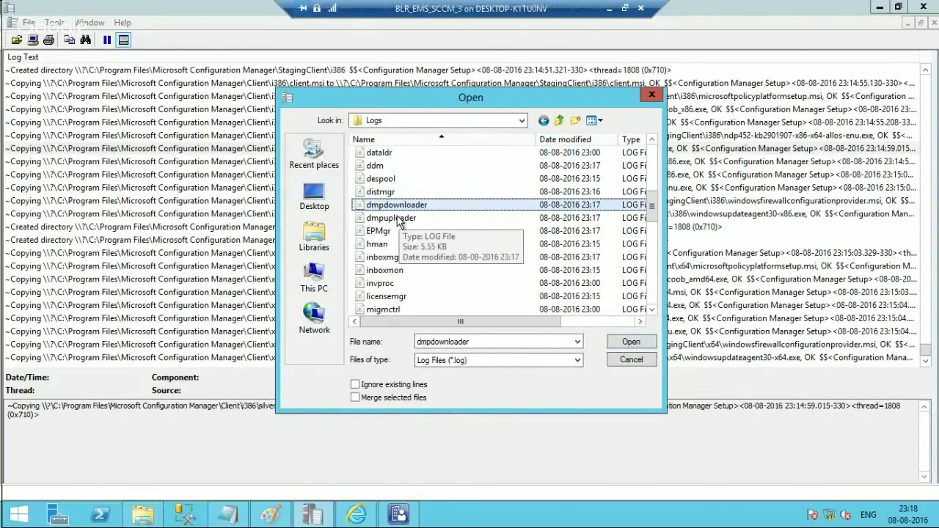
double_click(439, 218)
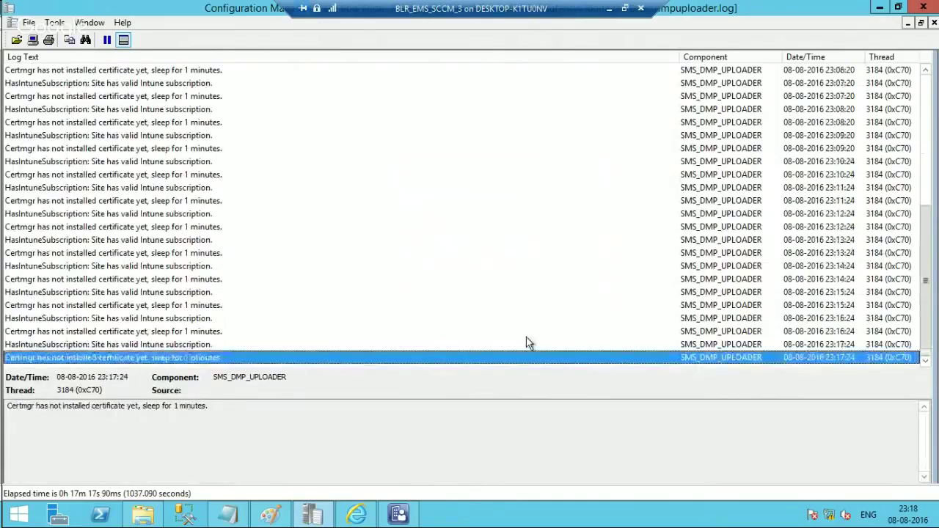
Review the latest Certmgr entries in dmpuploader.log, then close CMTrace
click(151, 334)
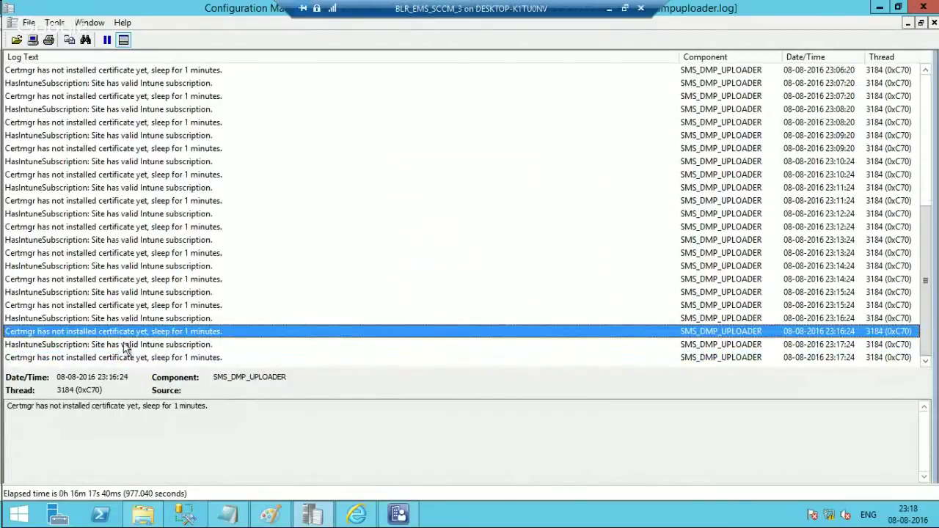
click(161, 358)
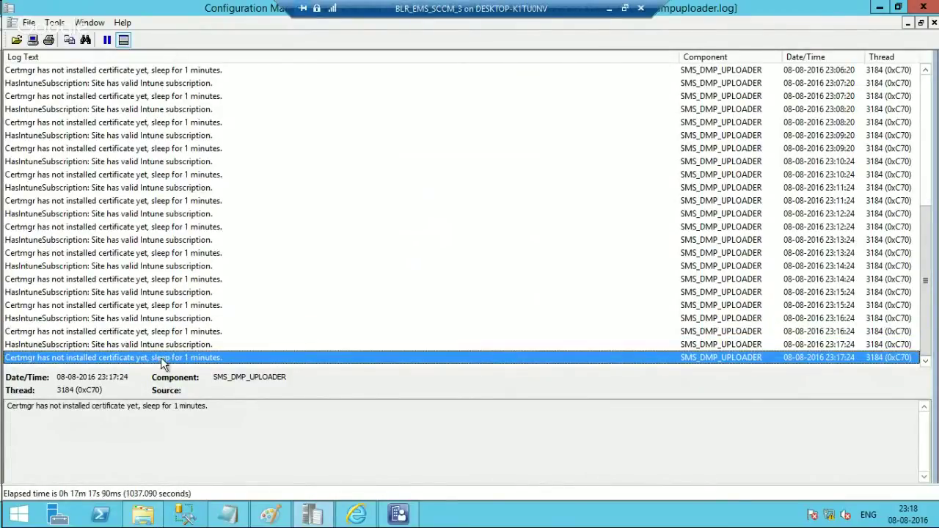
click(161, 333)
click(159, 358)
mouse_move(936, 2)
click(921, 9)
Delete the Microsoft Intune Subscription and confirm the removal
right_click(318, 166)
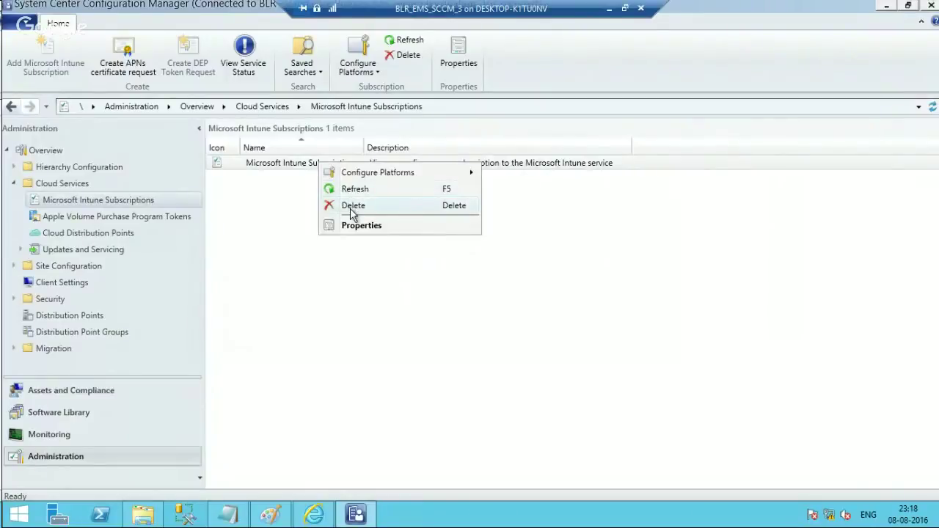
click(352, 207)
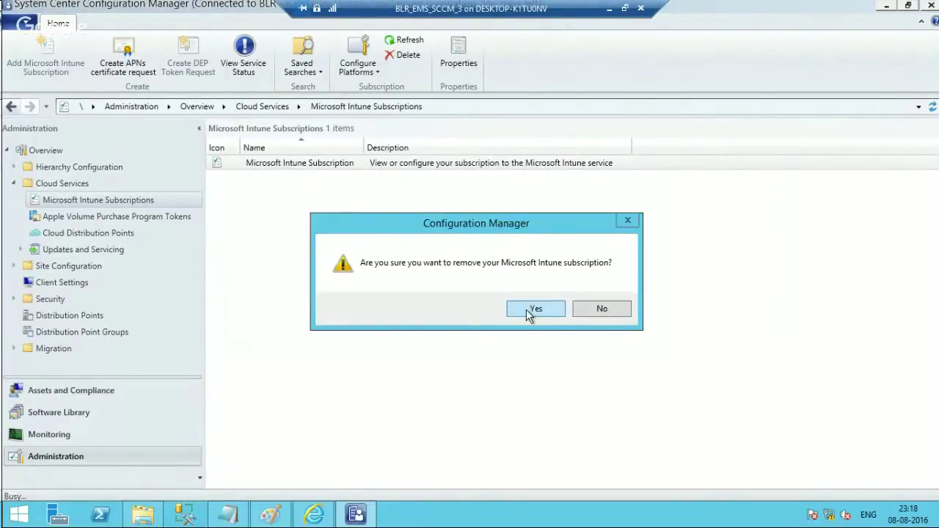
click(526, 309)
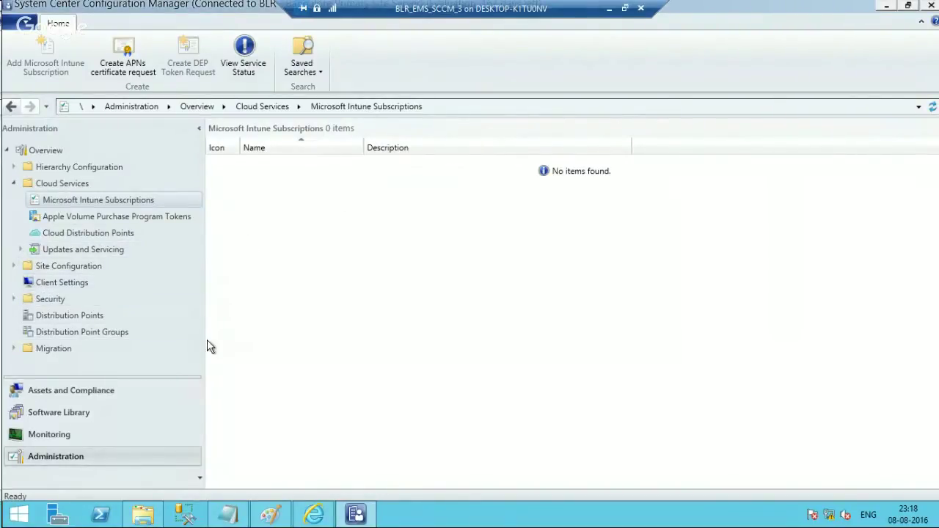
Browse Monitoring, Software Library and Assets and Compliance, then leave full-screen remote view
click(89, 438)
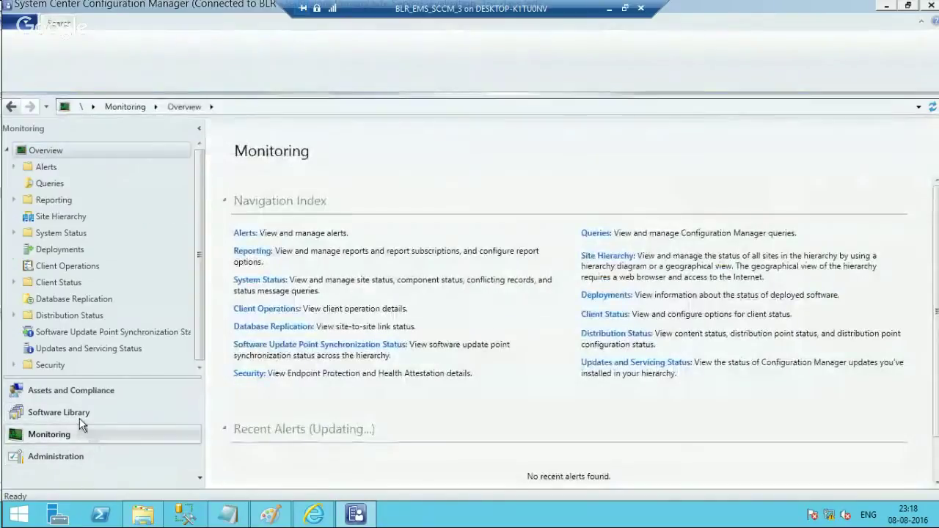
click(75, 412)
click(80, 398)
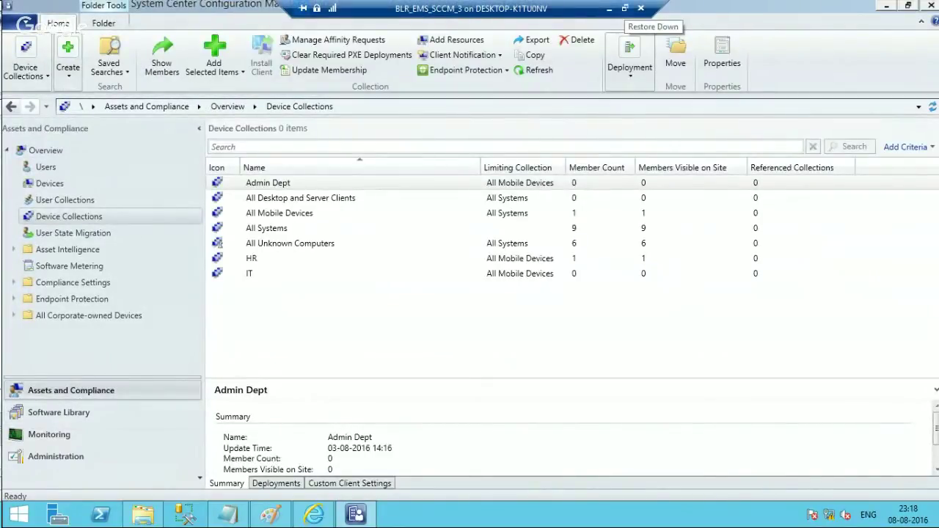
click(625, 8)
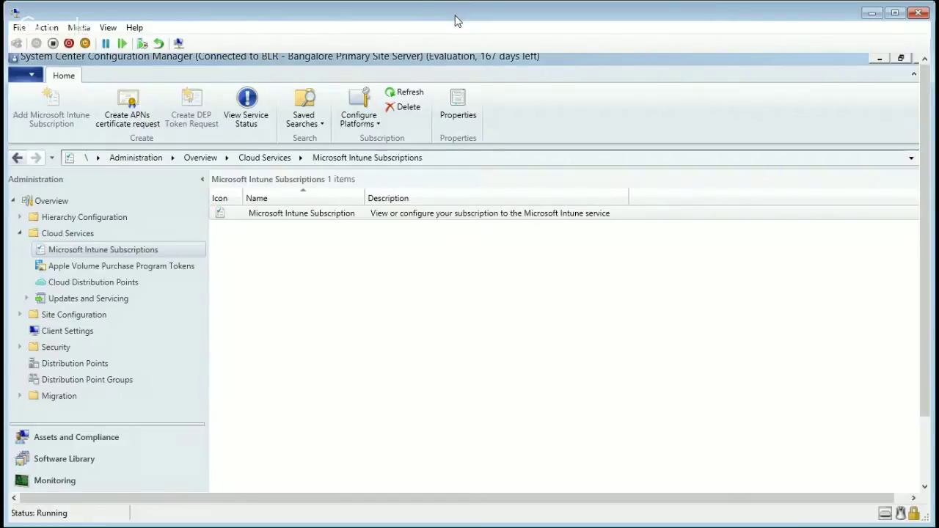
Restore full screen and step through dmpuploader.log's StartUpload success and FastUpload error entries
double_click(455, 20)
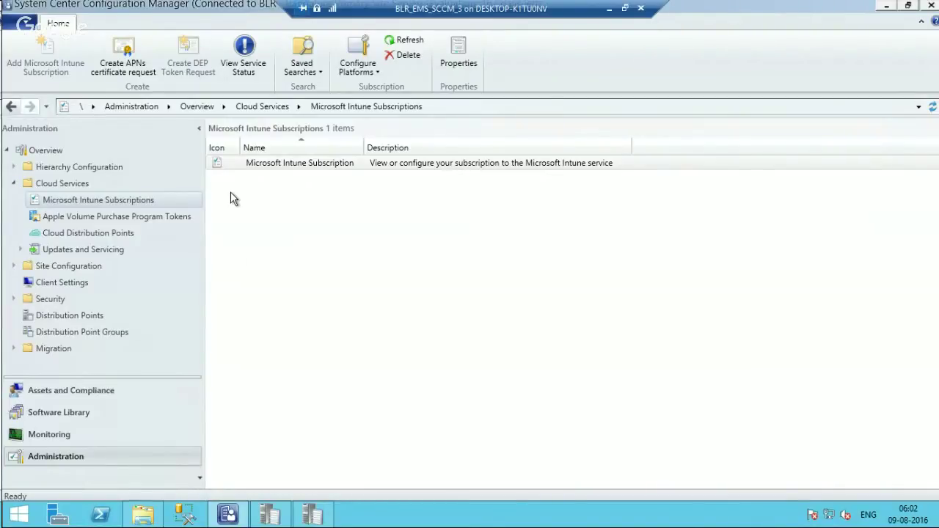
click(265, 523)
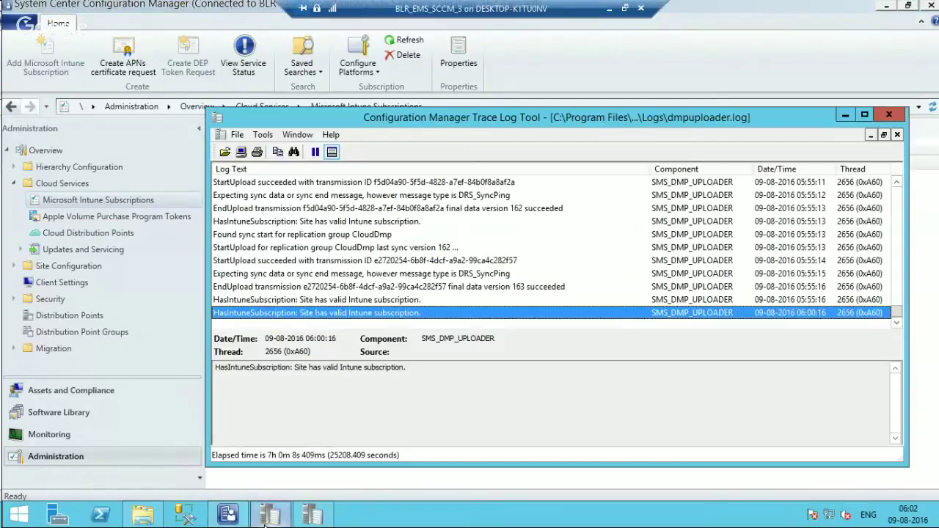
click(455, 263)
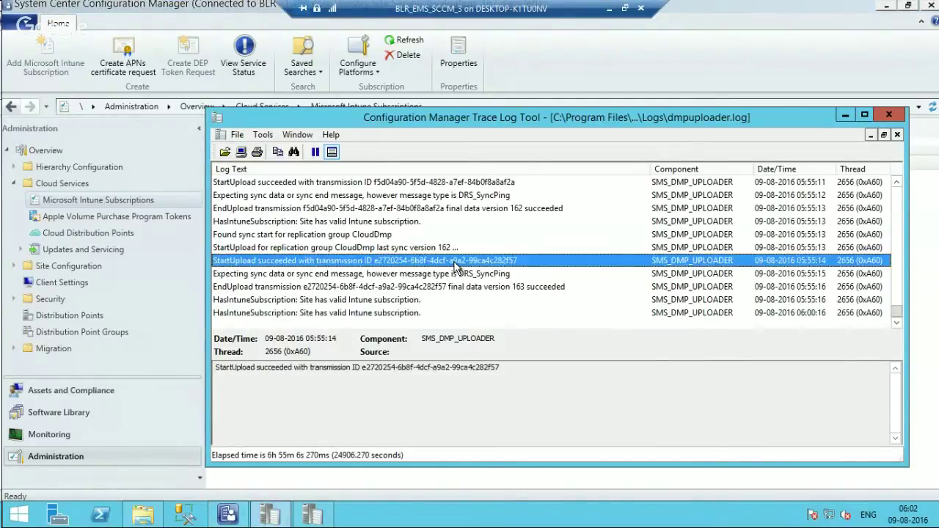
key(Up)
key(Up)
key(Up)
key(Up)
key(Up)
key(Up)
key(Up)
key(Up)
key(Up)
key(Up)
key(Up)
key(Up)
key(Up)
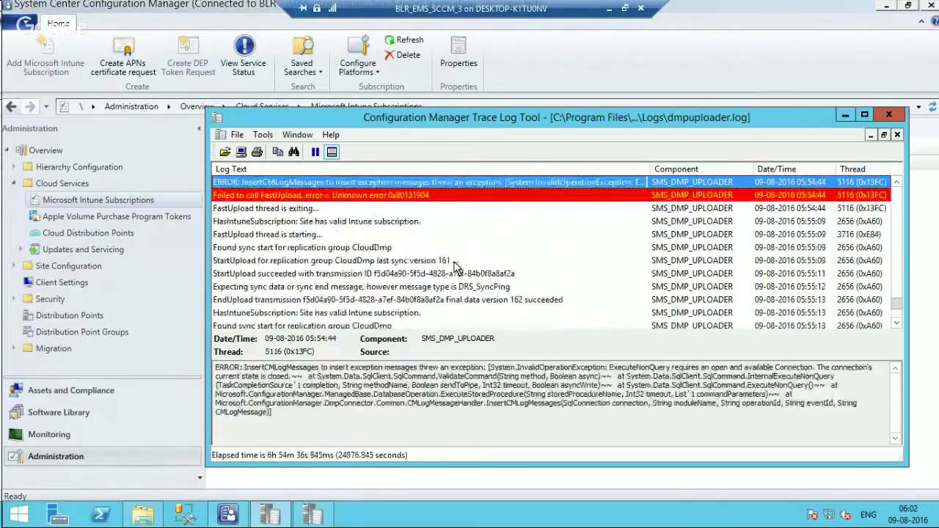
key(Up)
key(Down)
key(Down)
key(Down)
key(Down)
key(Down)
key(Down)
key(Down)
key(Down)
key(Down)
key(Down)
key(Down)
key(Down)
key(Down)
key(Down)
key(Down)
key(Down)
key(Down)
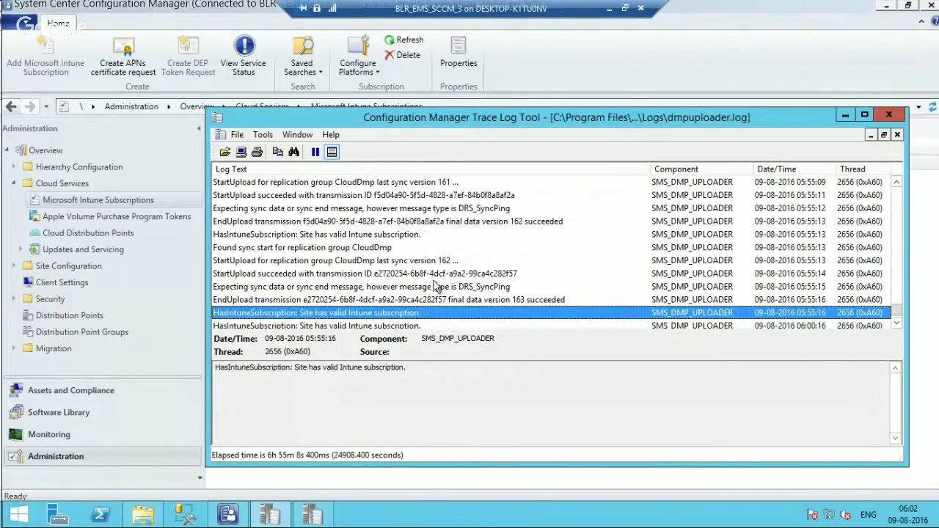
Check dmpdownloader.log, return to dmpuploader.log, and minimize CMTrace
click(316, 519)
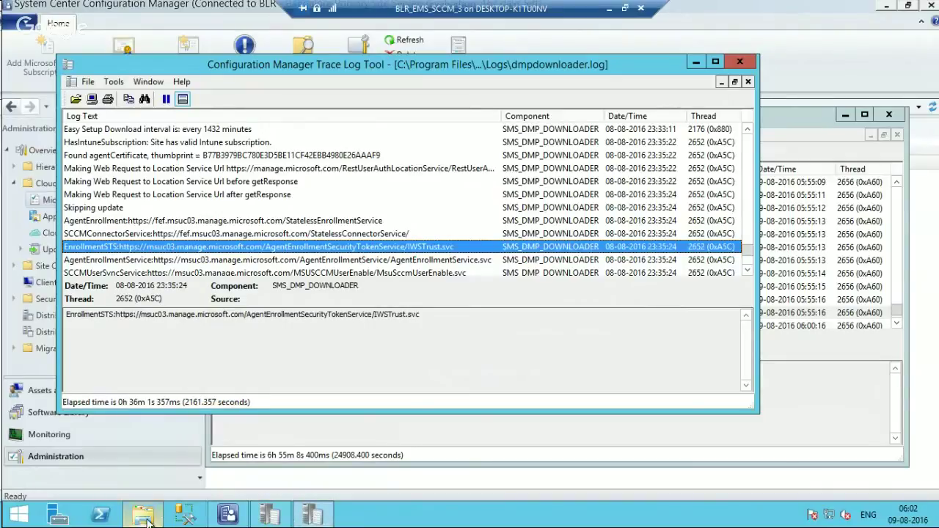
mouse_move(313, 515)
click(301, 518)
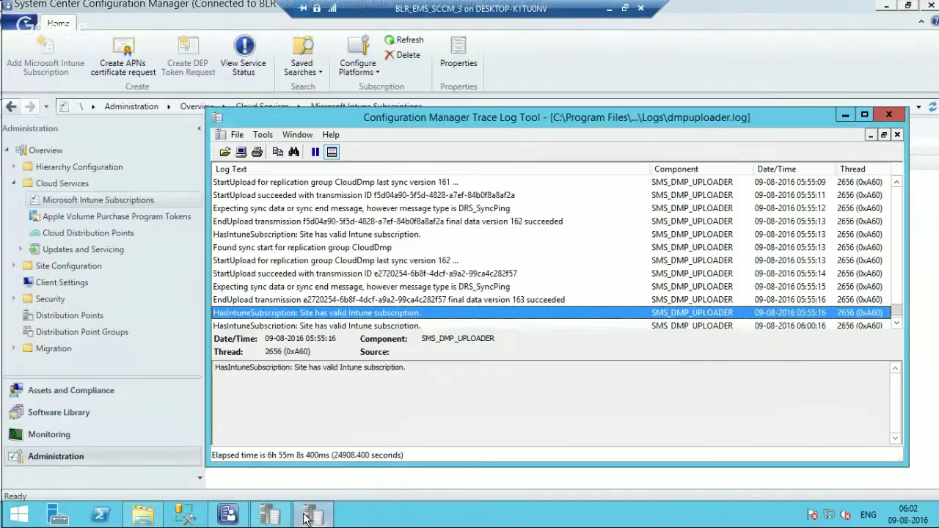
click(845, 116)
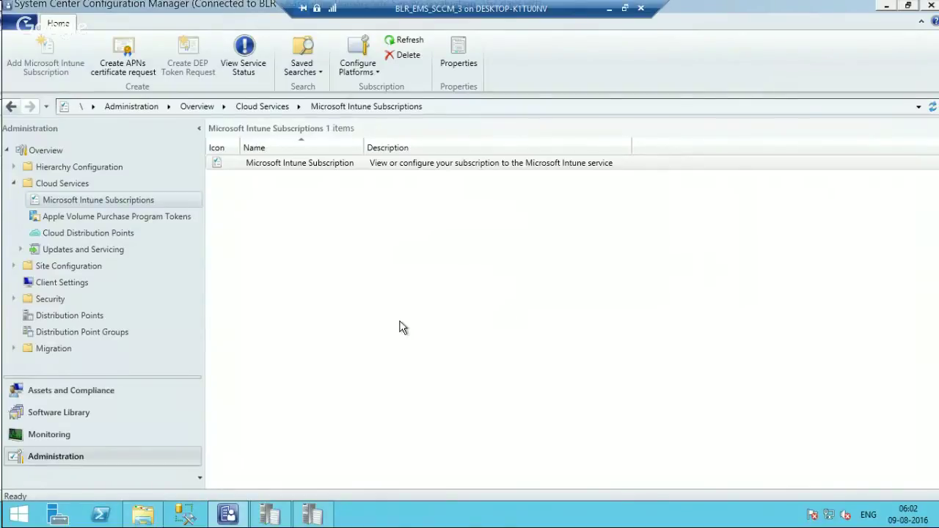
Select the Android mobile device in Assets and Compliance > Devices and auto-fit the Name column
click(100, 400)
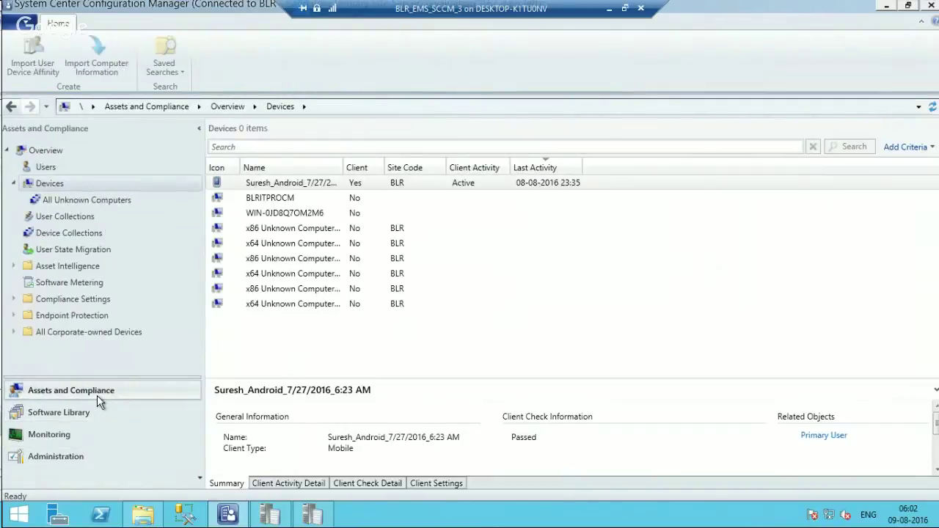
click(318, 187)
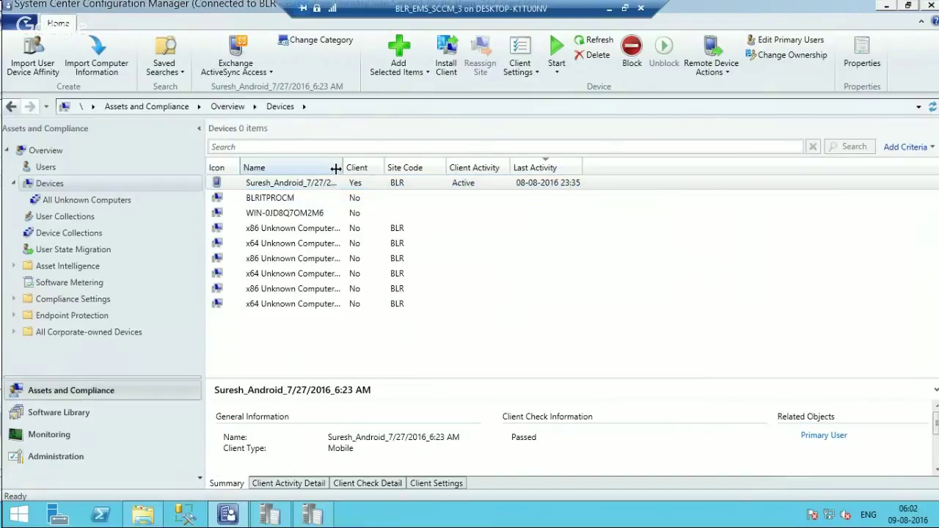
double_click(342, 167)
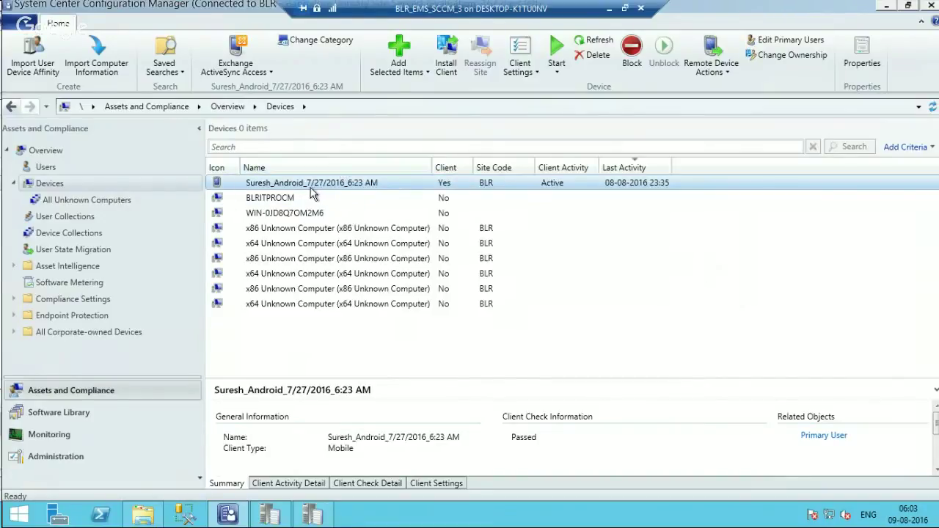